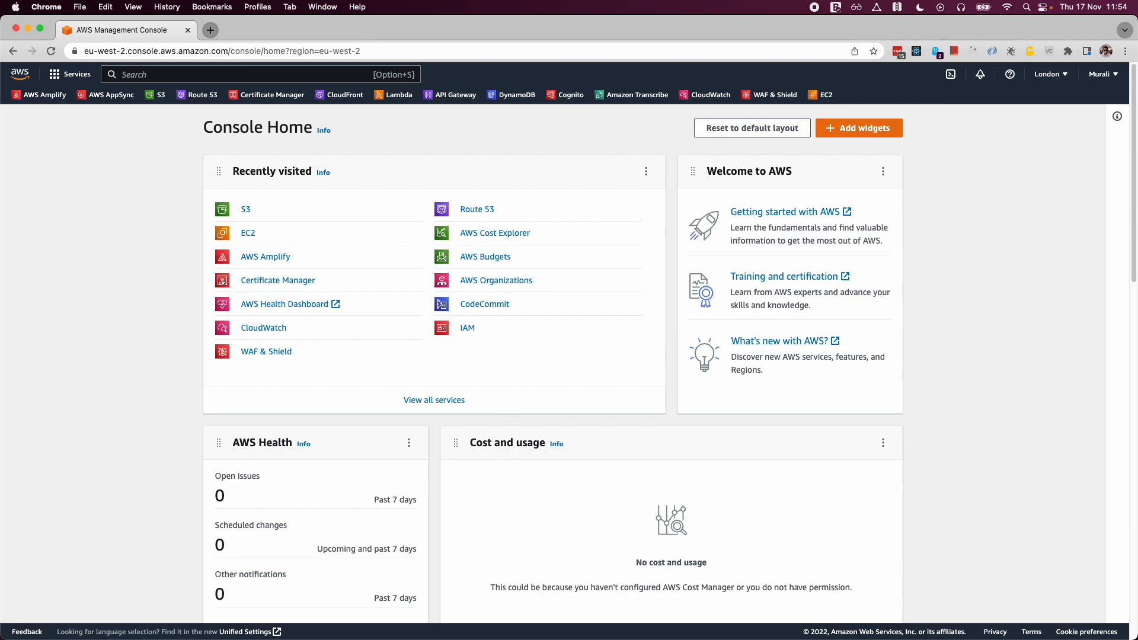
- Open the my-aws-multipartbucket bucket in S3 and examine its name and the size of its stored object
left_click(111, 295)
left_click(159, 96)
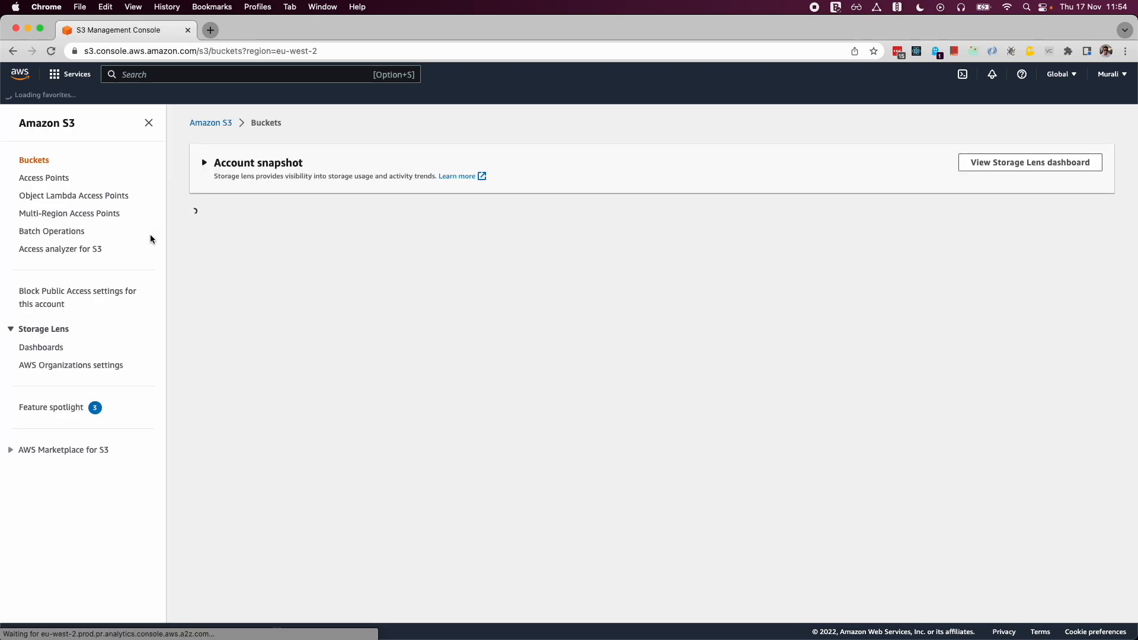
left_click(298, 313)
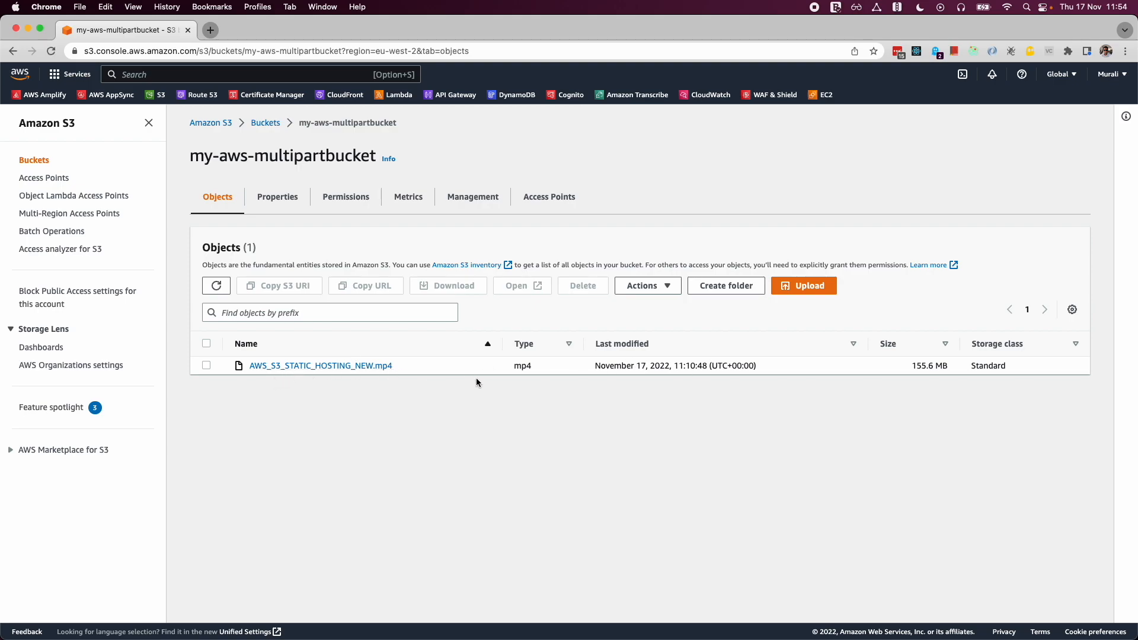
left_click_drag(189, 157, 372, 163)
left_click(370, 165)
left_click_drag(947, 366, 929, 366)
left_click(894, 370)
- Create an S3 bucket named multipart-upload-objects in EU (London) eu-west-2 with the default settings
left_click(265, 124)
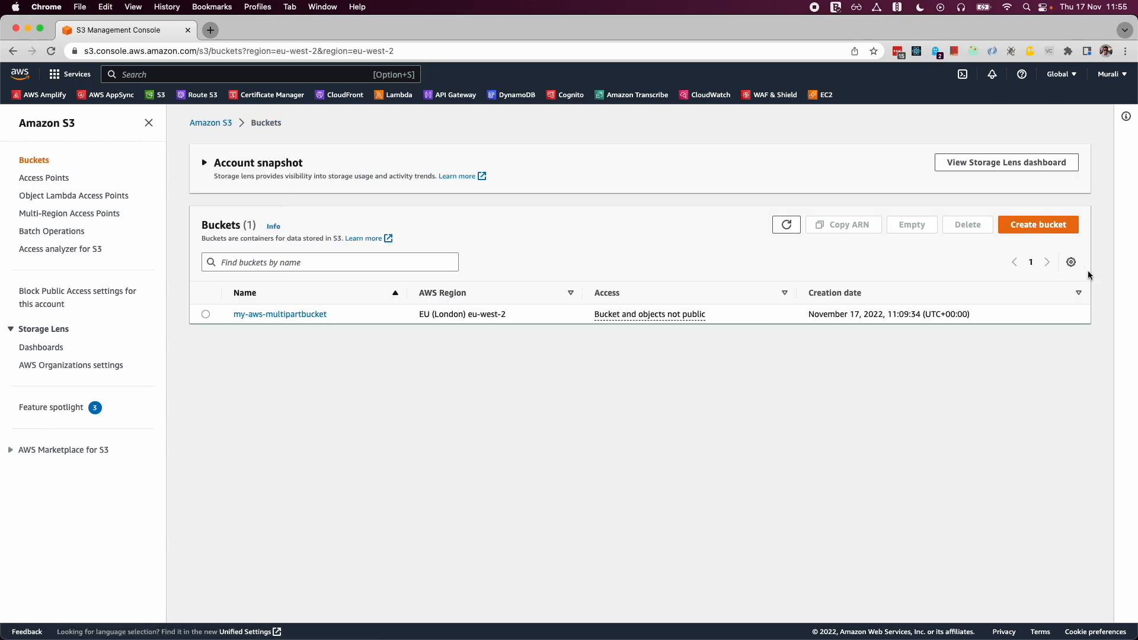
left_click(1038, 224)
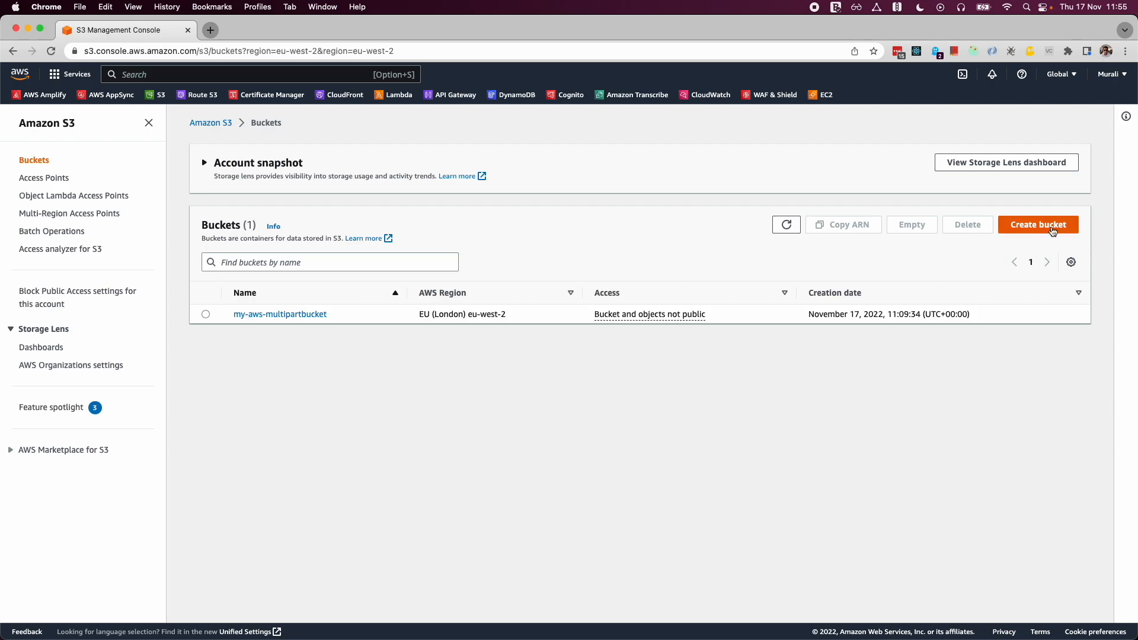
left_click_drag(59, 279, 116, 275)
left_click(120, 263)
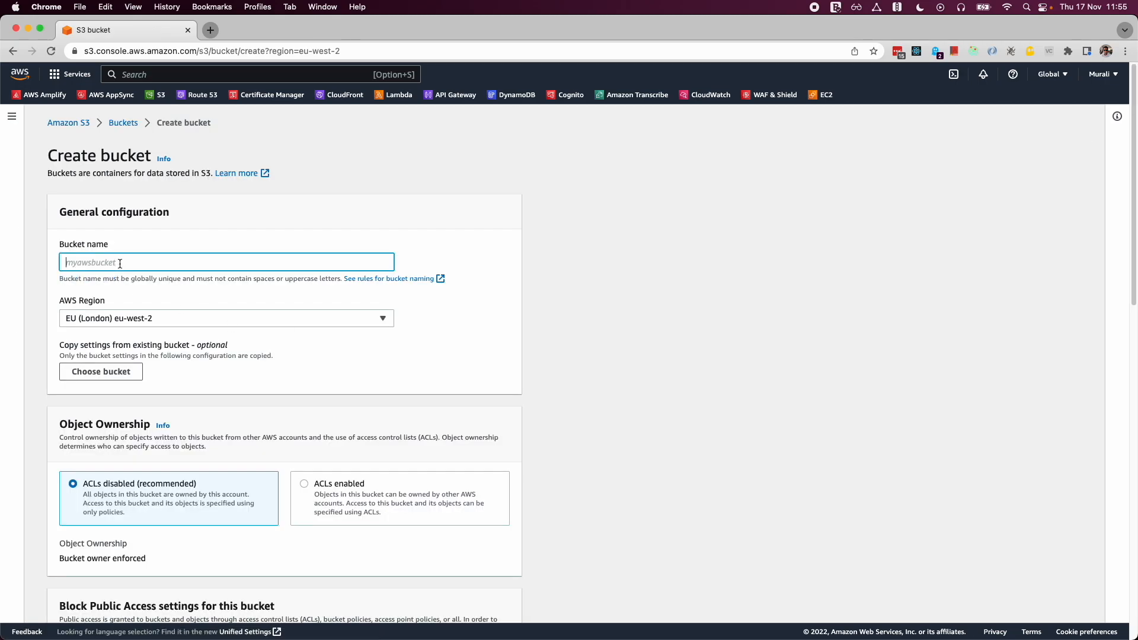
type("my")
key("BackSpace")
key("BackSpace")
type("multipart-upload-objects")
scroll(521, 466, "down", 2)
scroll(300, 475, "down", 12)
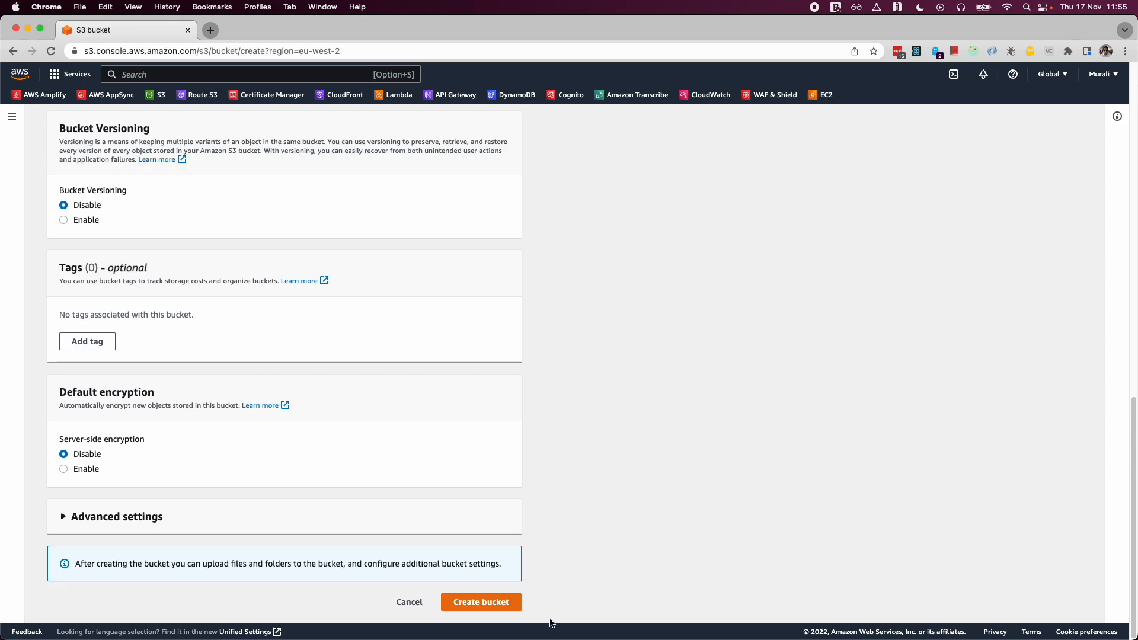
left_click(497, 603)
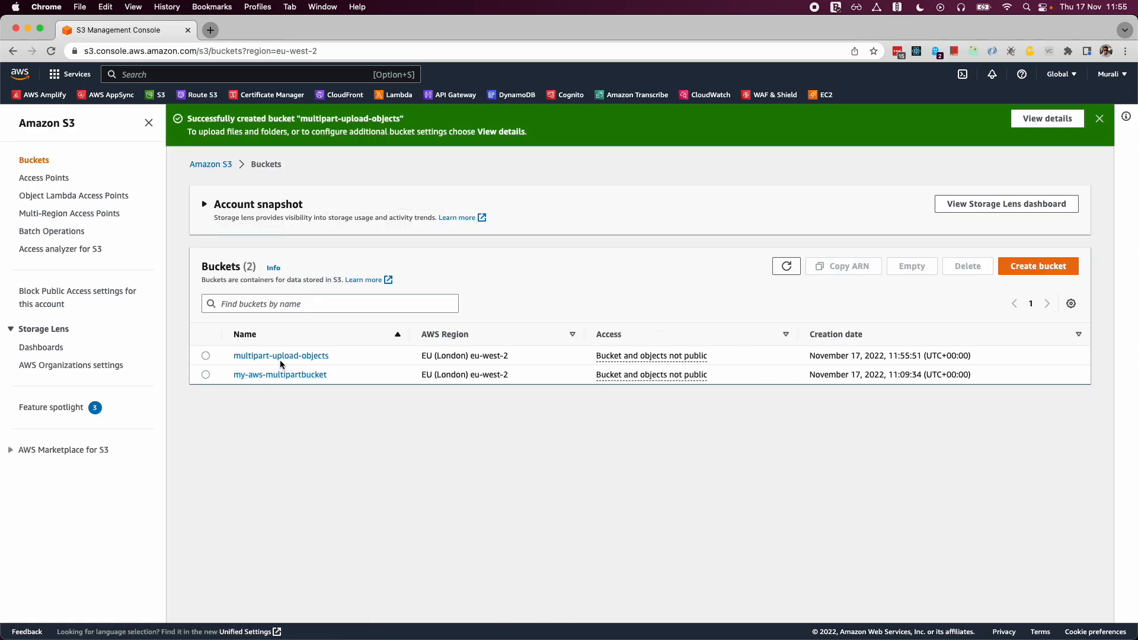
- Dismiss the creation notice, view the contents of the multipart-upload-objects bucket, and return to the bucket list
left_click(1099, 119)
left_click(313, 315)
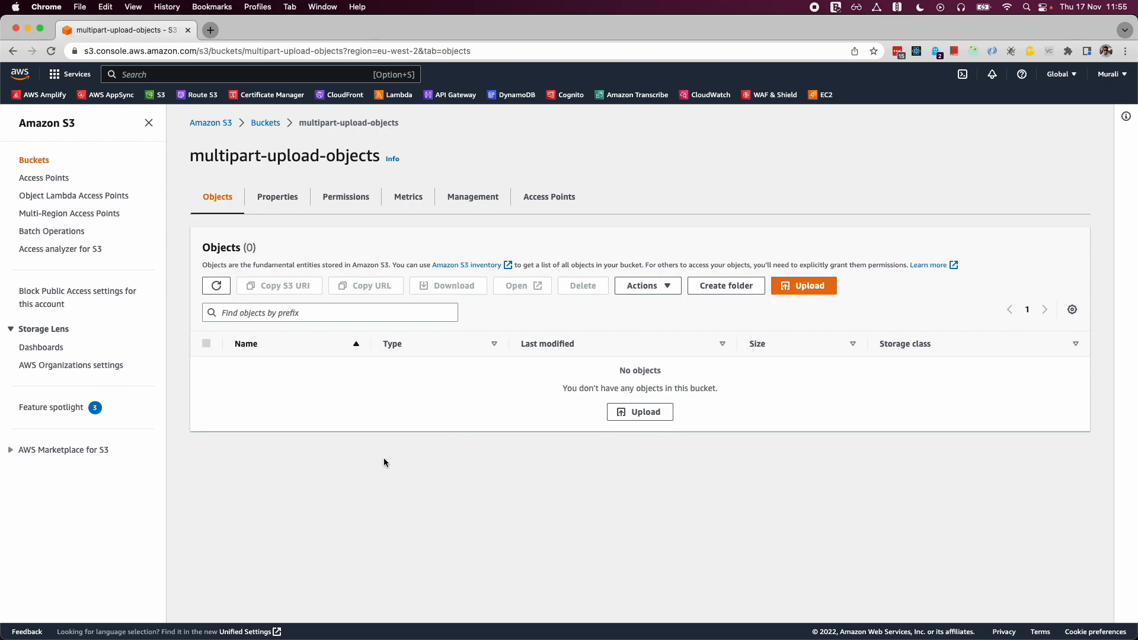
left_click(266, 124)
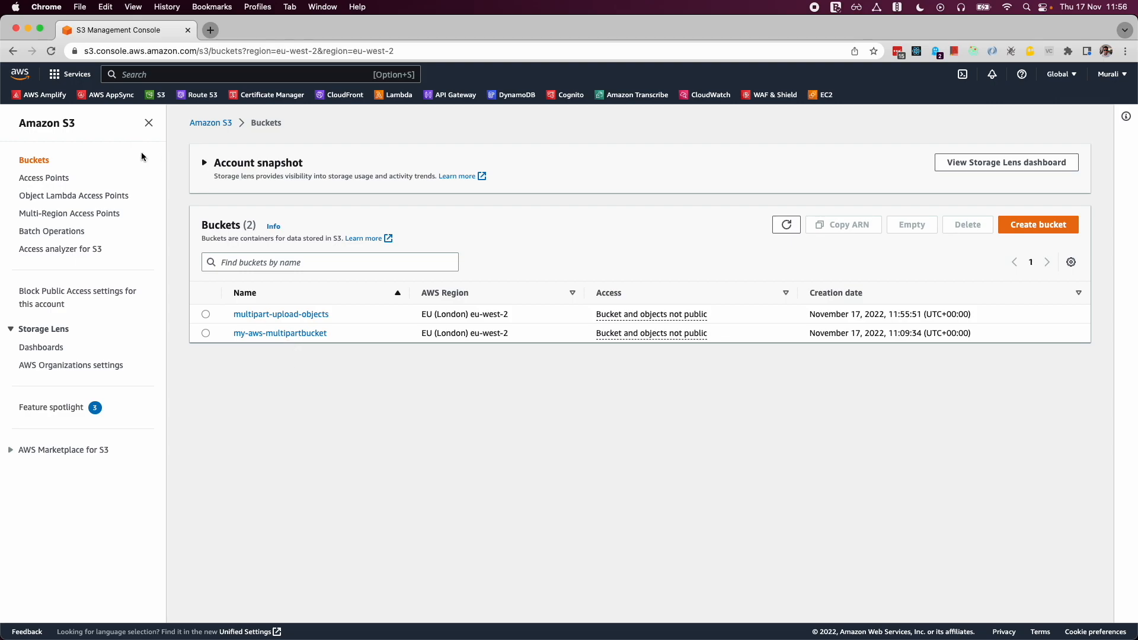
- Open EC2 in a separate browser tab and start launching an instance named MultiPartUploader
left_click(821, 95, "super")
left_click(268, 30)
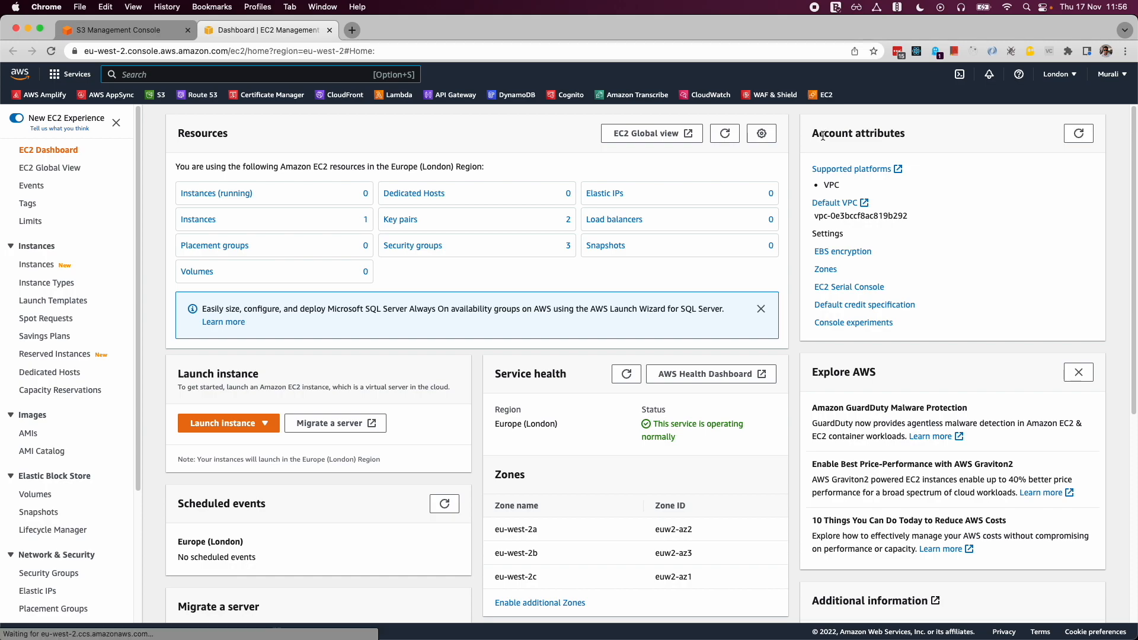
left_click(208, 423)
left_click(224, 441)
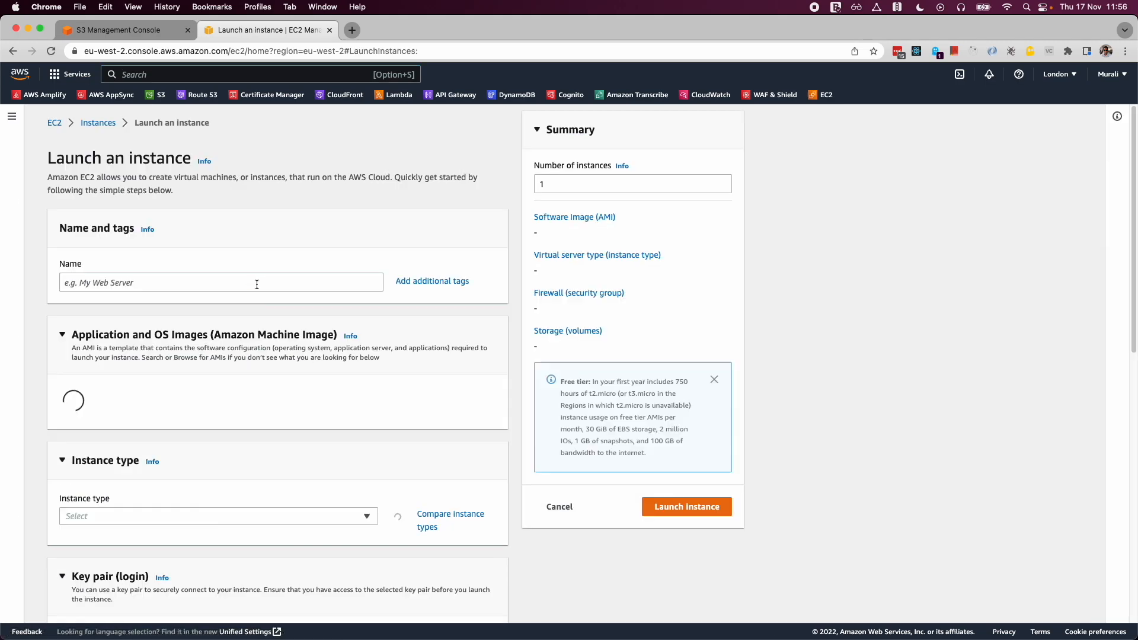
type("Mu")
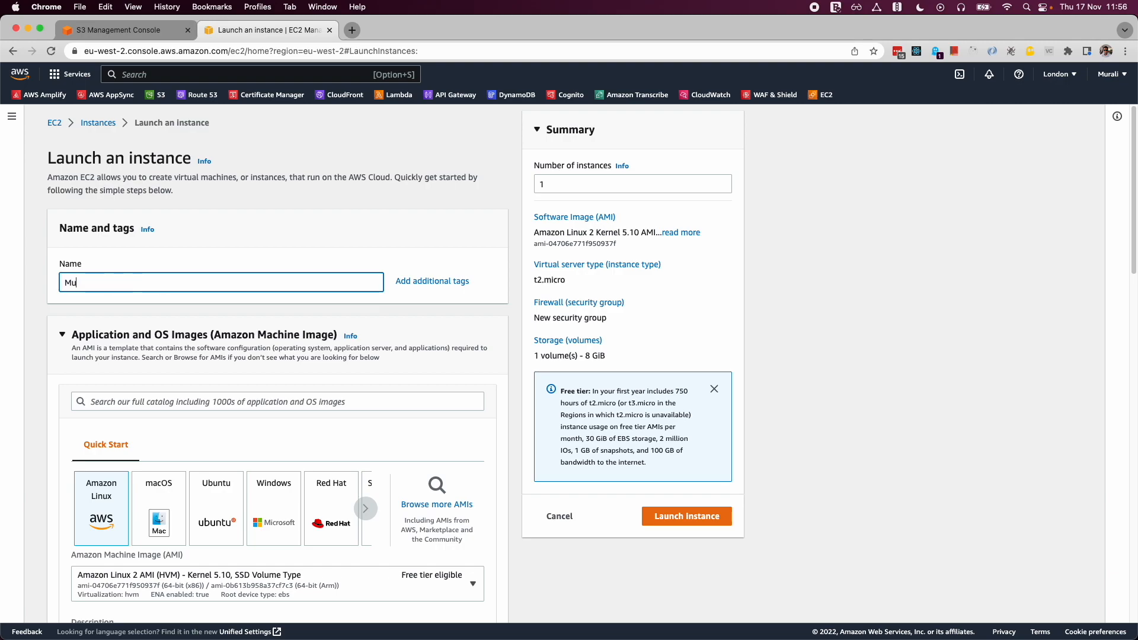
type("ltiPartUploader")
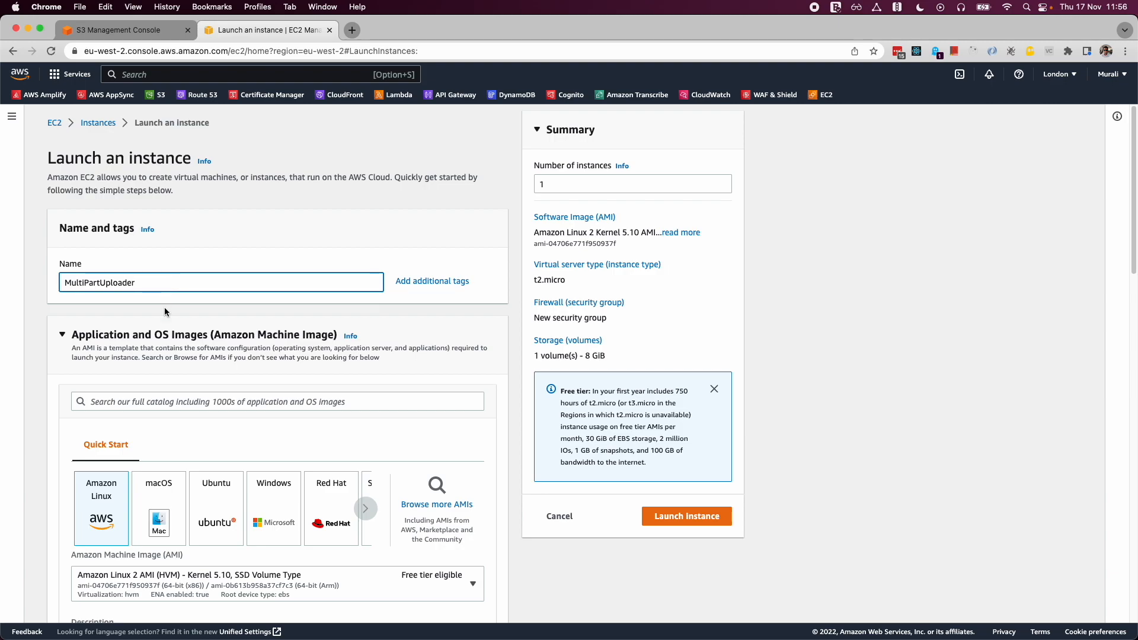
- Create an RSA key pair named SSHMultipart in .pem format for the instance login
scroll(306, 367, "down", 1)
scroll(306, 367, "down", 4)
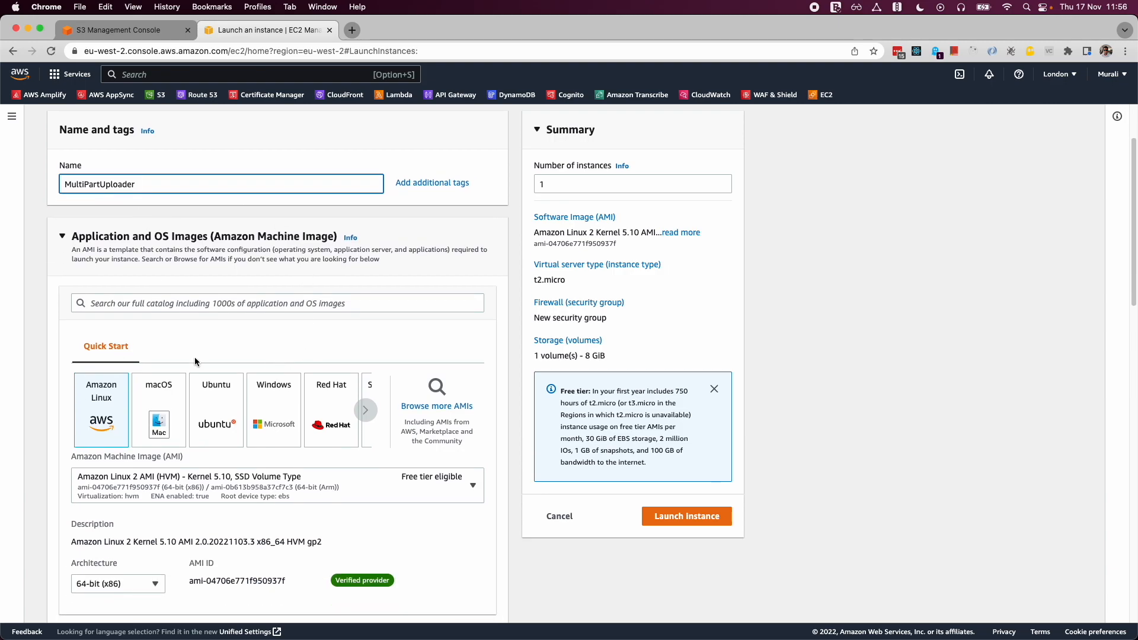
scroll(126, 389, "down", 8)
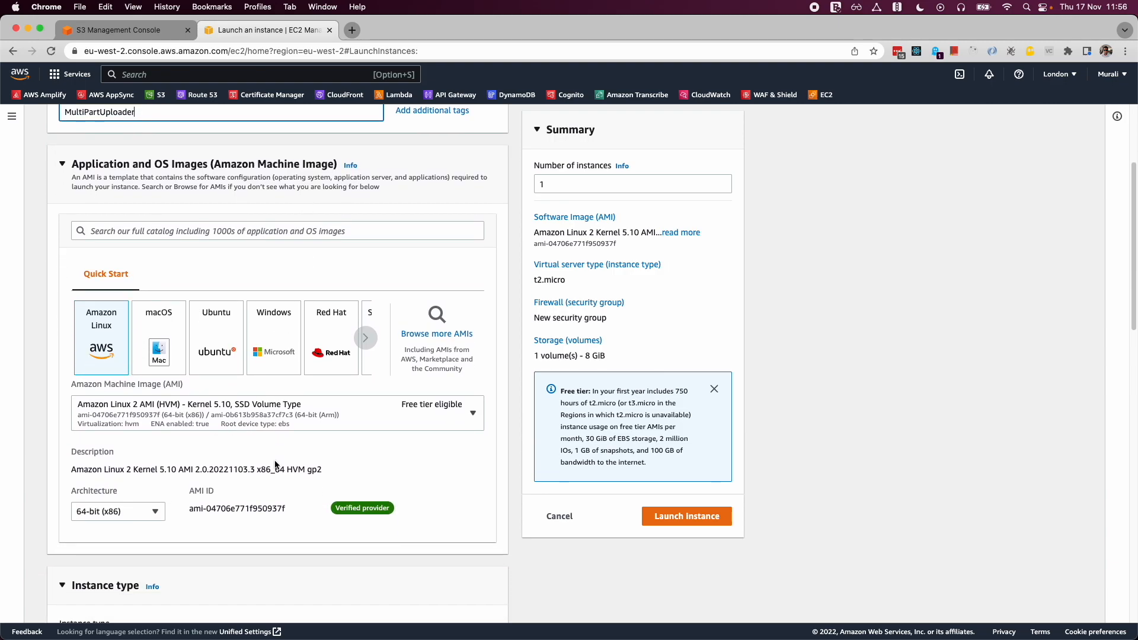
scroll(123, 448, "down", 9)
left_click(453, 336)
type("SSHMu")
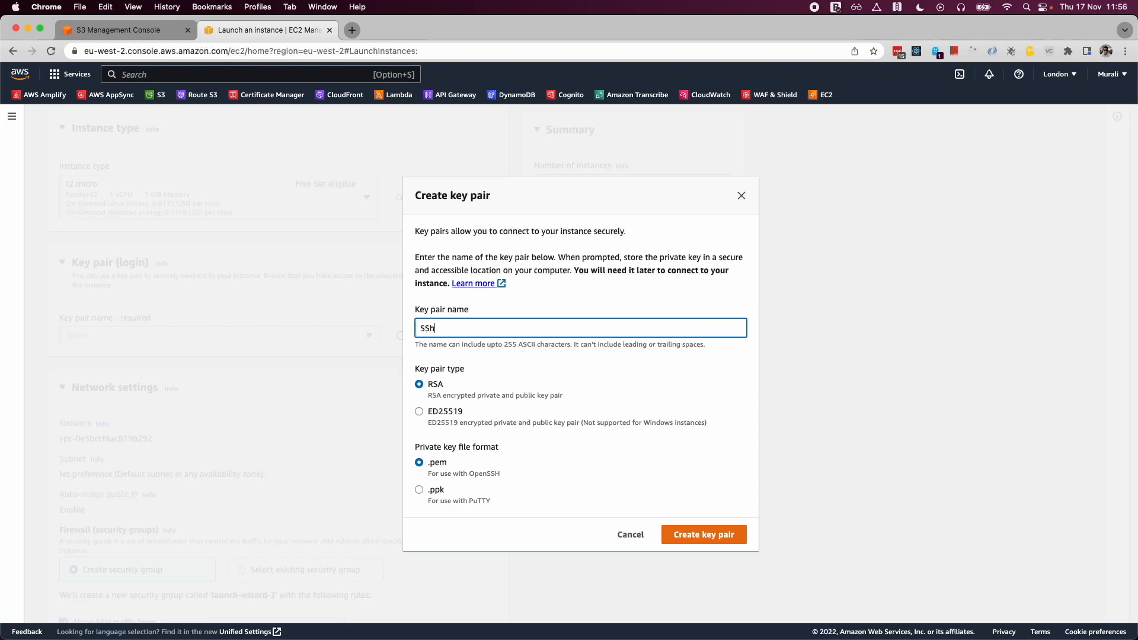
type("ltipart")
left_click(731, 536)
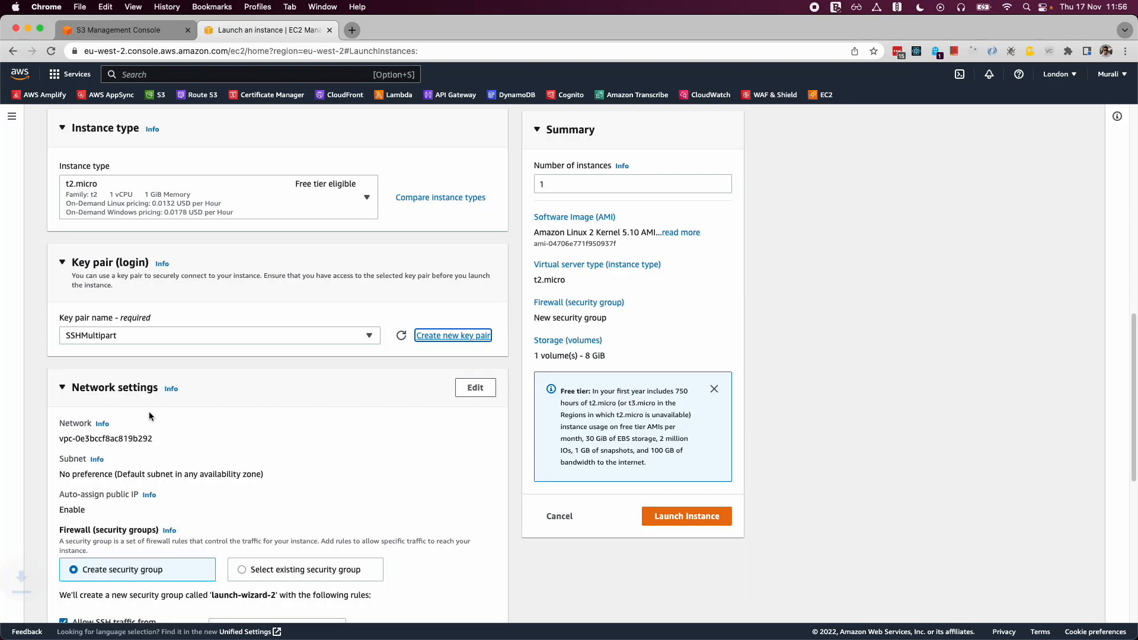
- Open the instance's network settings for editing and review the inbound security group rule and storage configuration
scroll(232, 425, "down", 5)
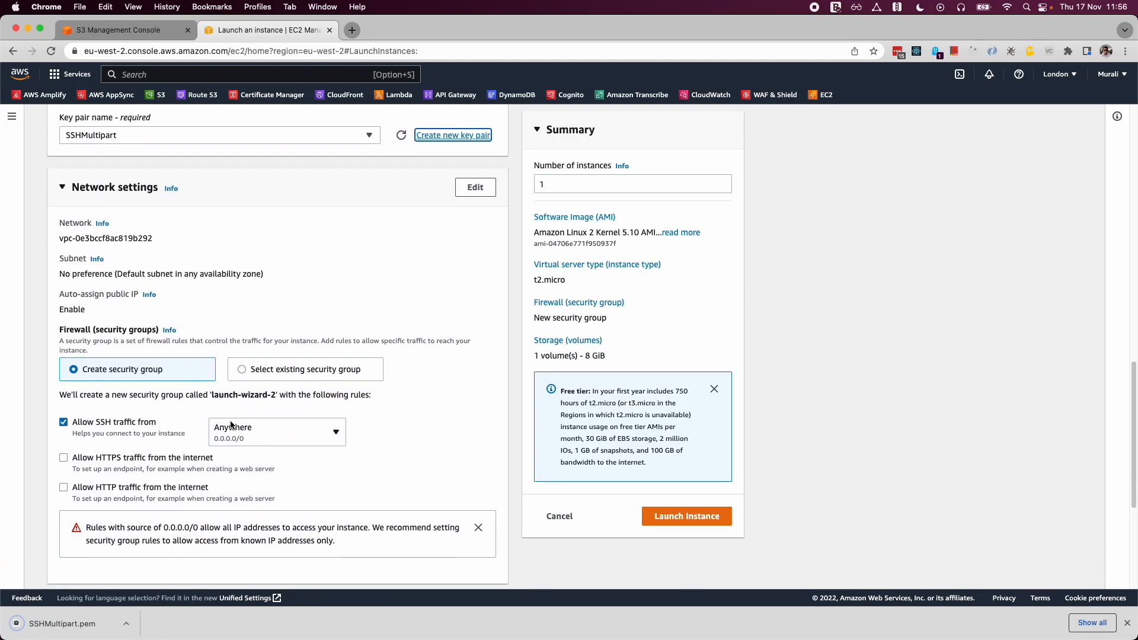
left_click(475, 185)
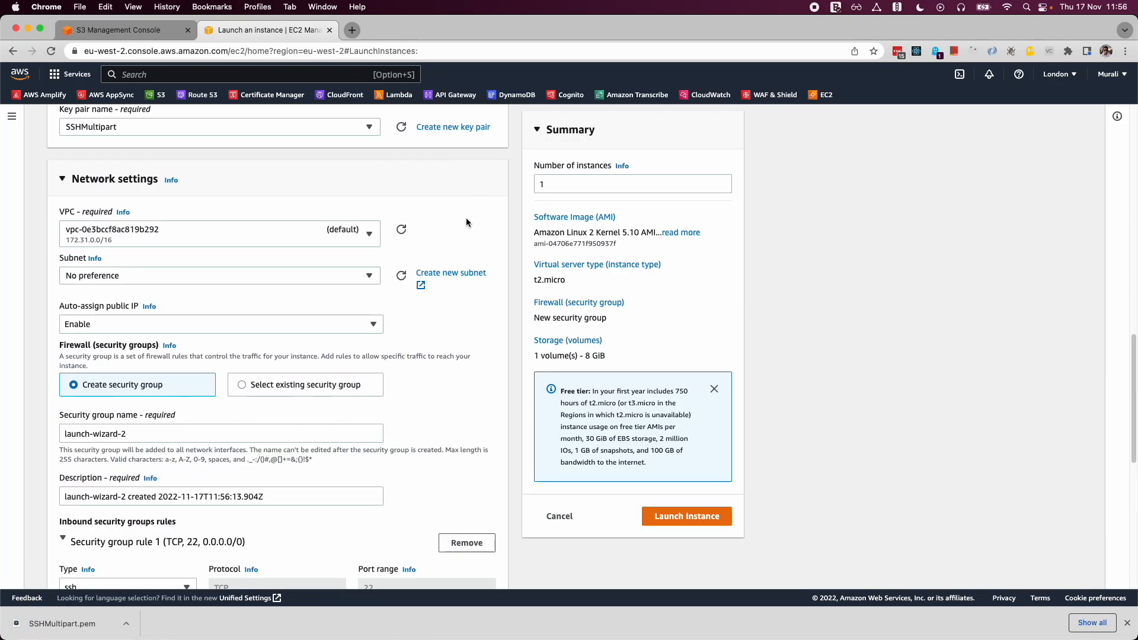
scroll(163, 393, "down", 2)
scroll(278, 409, "down", 5)
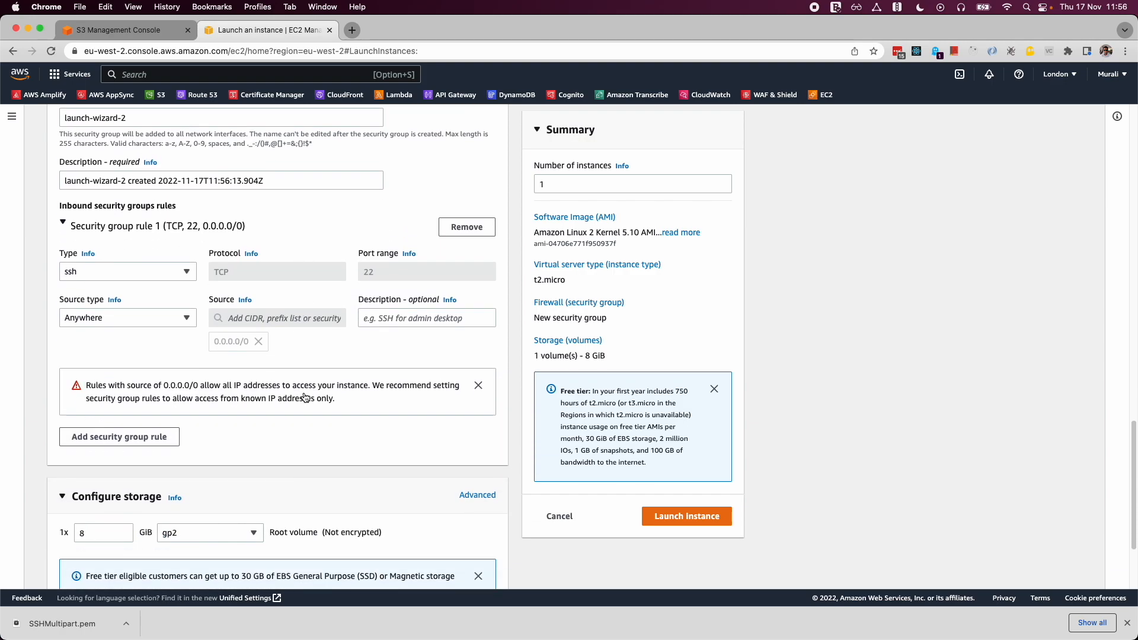
scroll(257, 415, "down", 1)
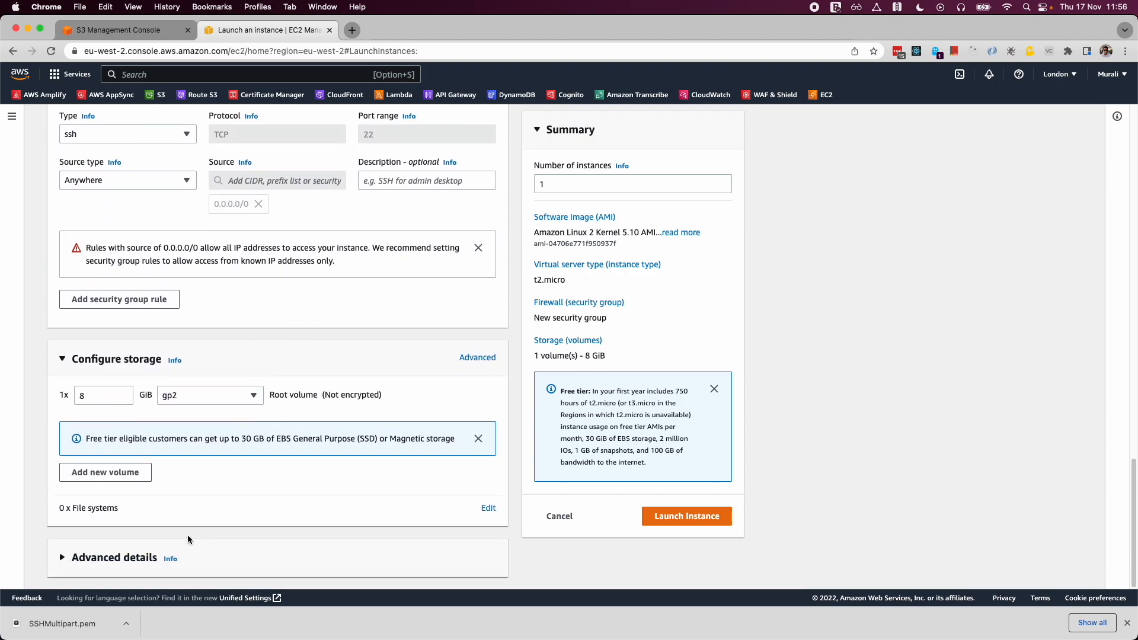
scroll(298, 417, "up", 7)
scroll(160, 420, "down", 3)
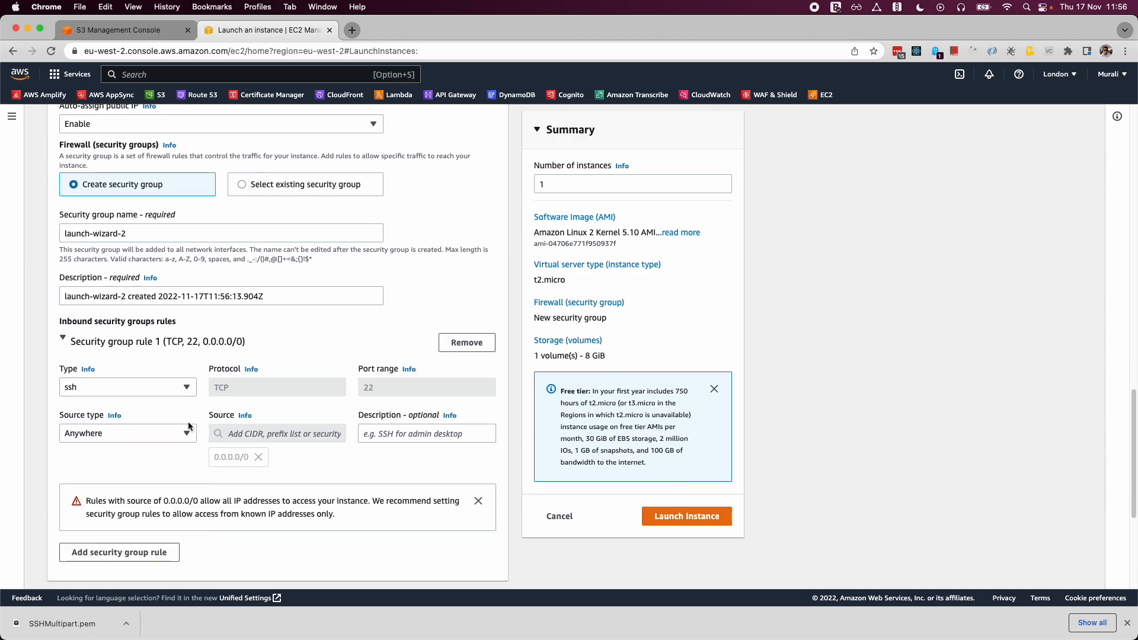
scroll(193, 450, "down", 4)
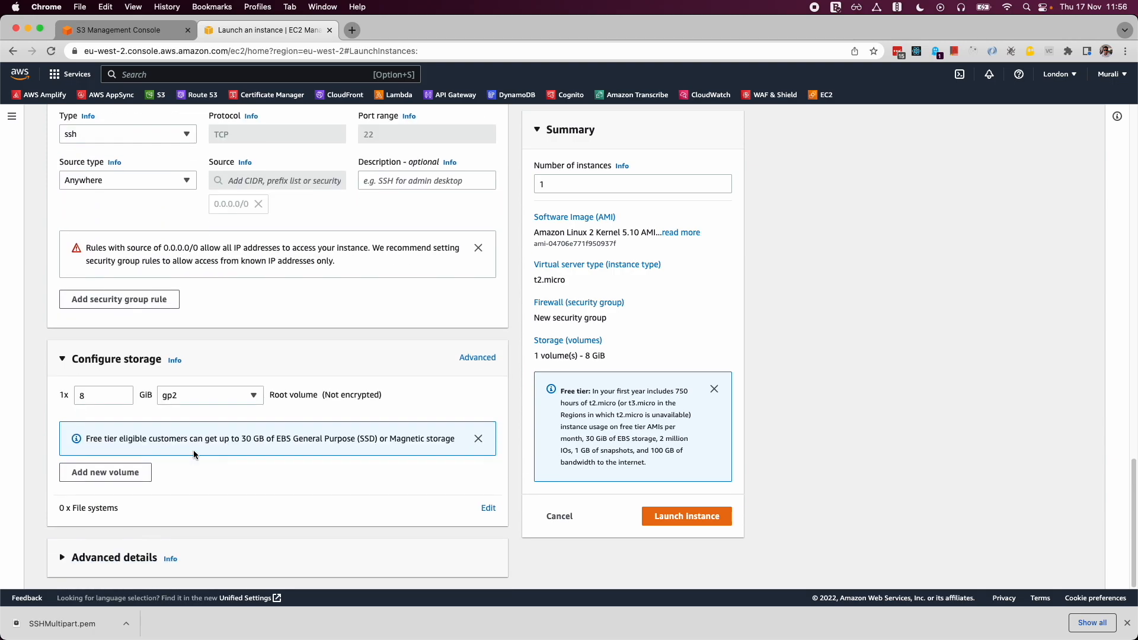
- Expand the instance's advanced details, check the available IAM instance profiles, and open the page for creating a new IAM profile
left_click(149, 558)
scroll(402, 508, "down", 5)
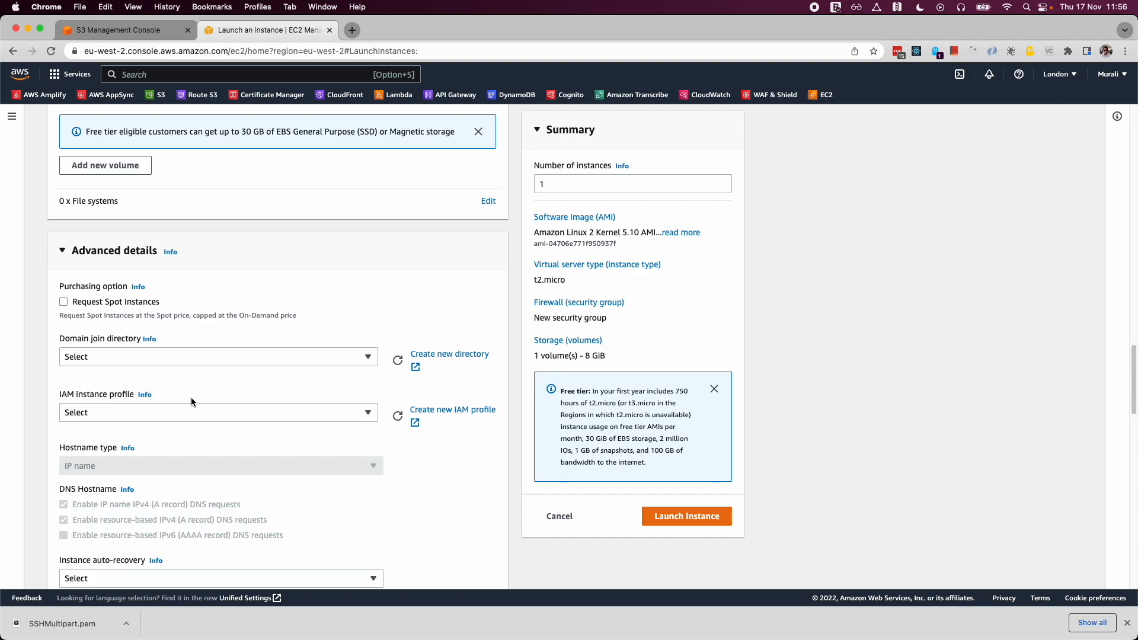
left_click(113, 414)
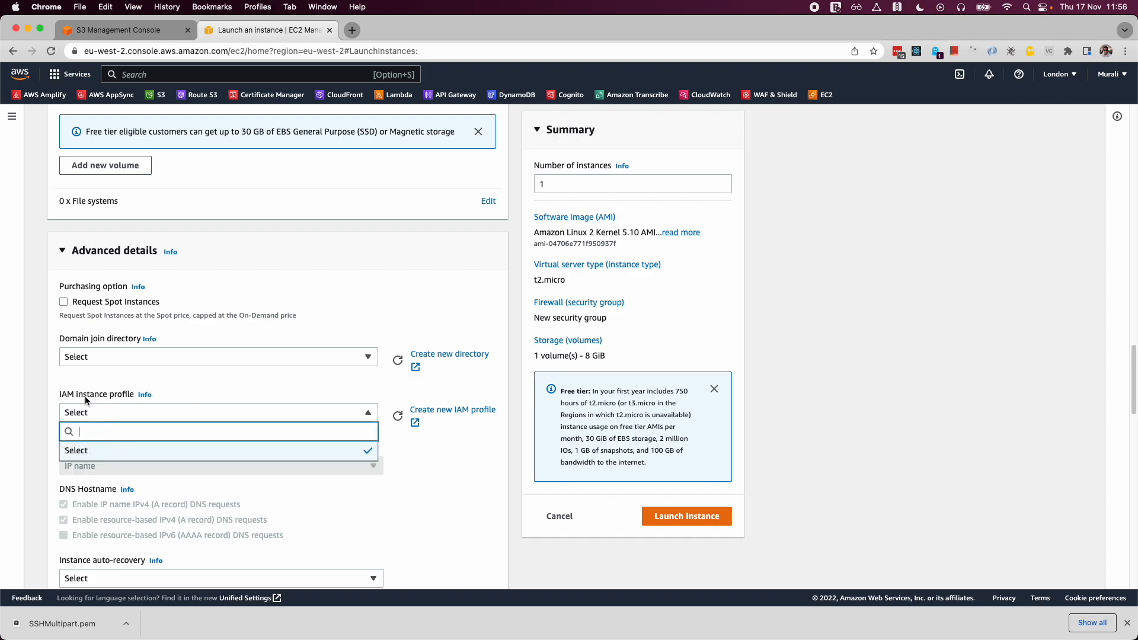
left_click(113, 395)
left_click(453, 410)
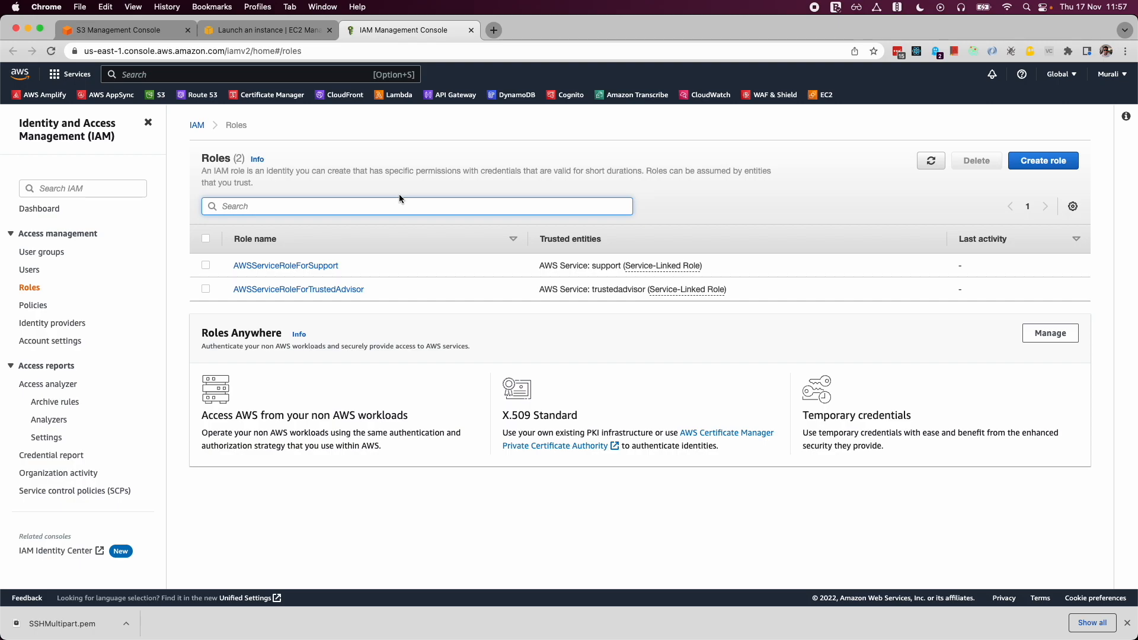
- Start a new AWS service role with EC2 as the use case, and search the other services for s3
left_click(1031, 166)
left_click(231, 396)
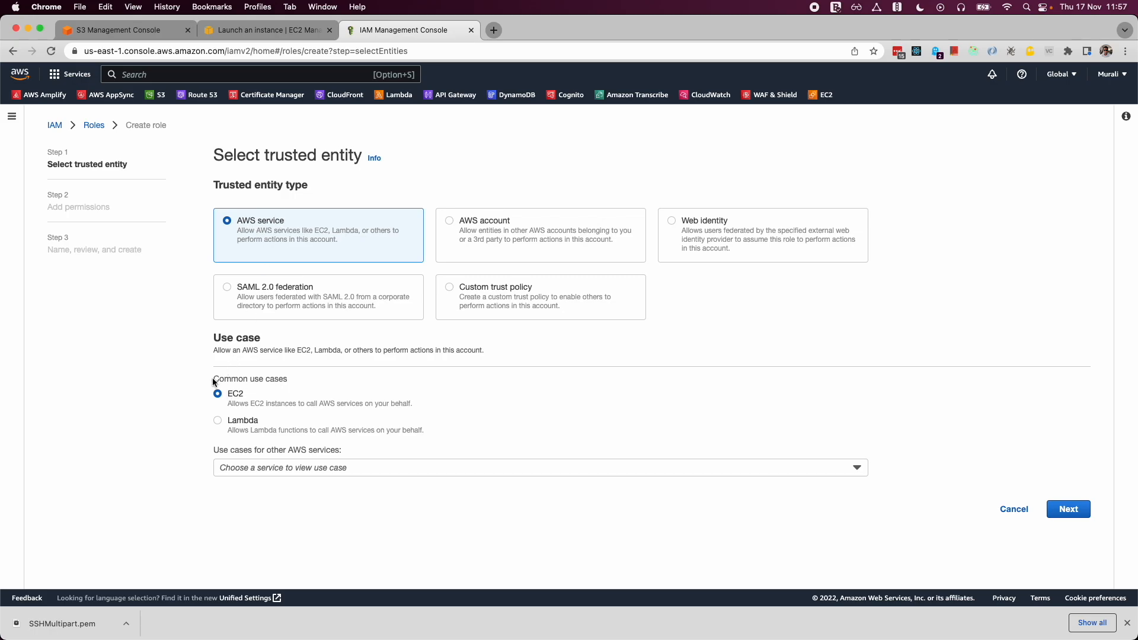
left_click(246, 474)
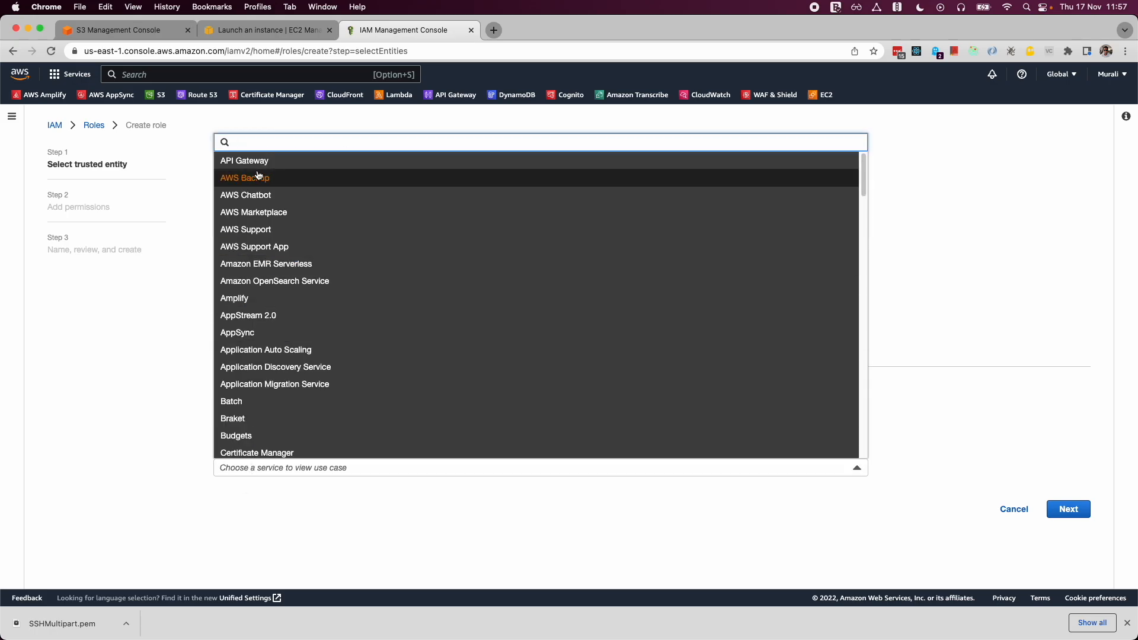
type("s3")
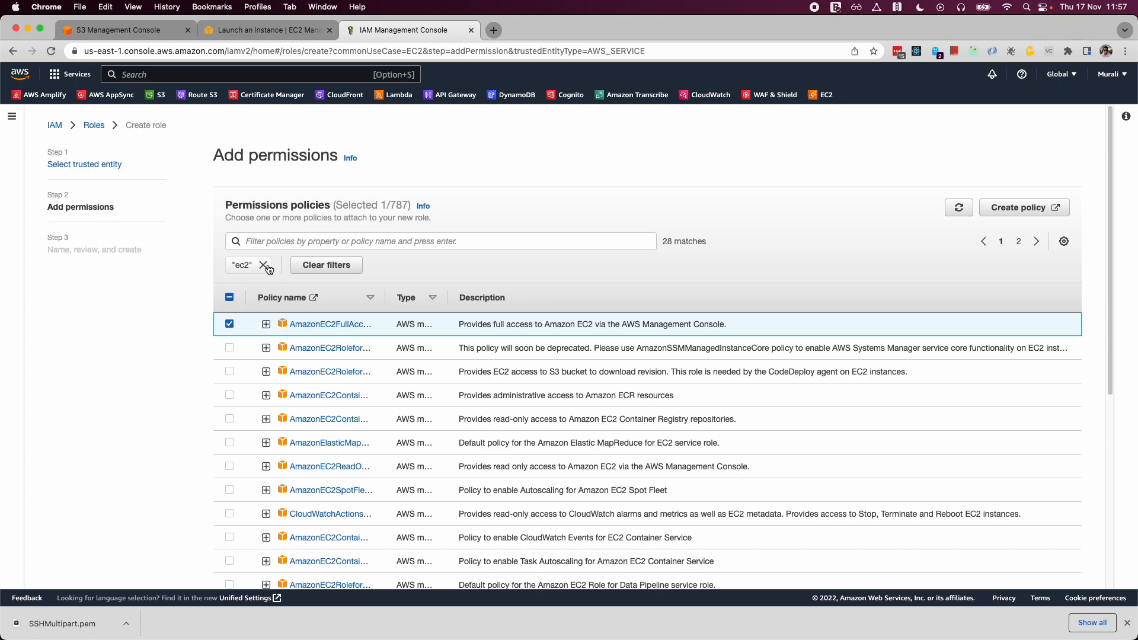
- Replace the policy filter with s3 and add AmazonS3FullAccess to the role's permissions
left_click(270, 265)
type("s3")
key("Return")
left_click(229, 348)
scroll(646, 380, "down", 3)
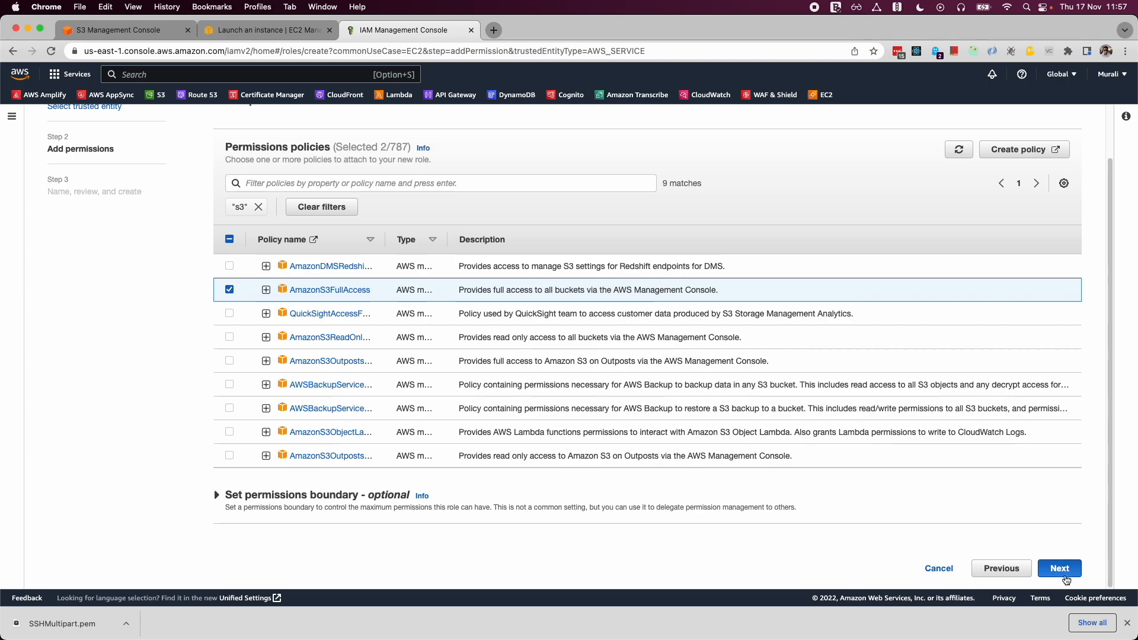
left_click(1061, 571)
- Name the role MultipartS3Role, review its attached policies, and create it
left_click(240, 218)
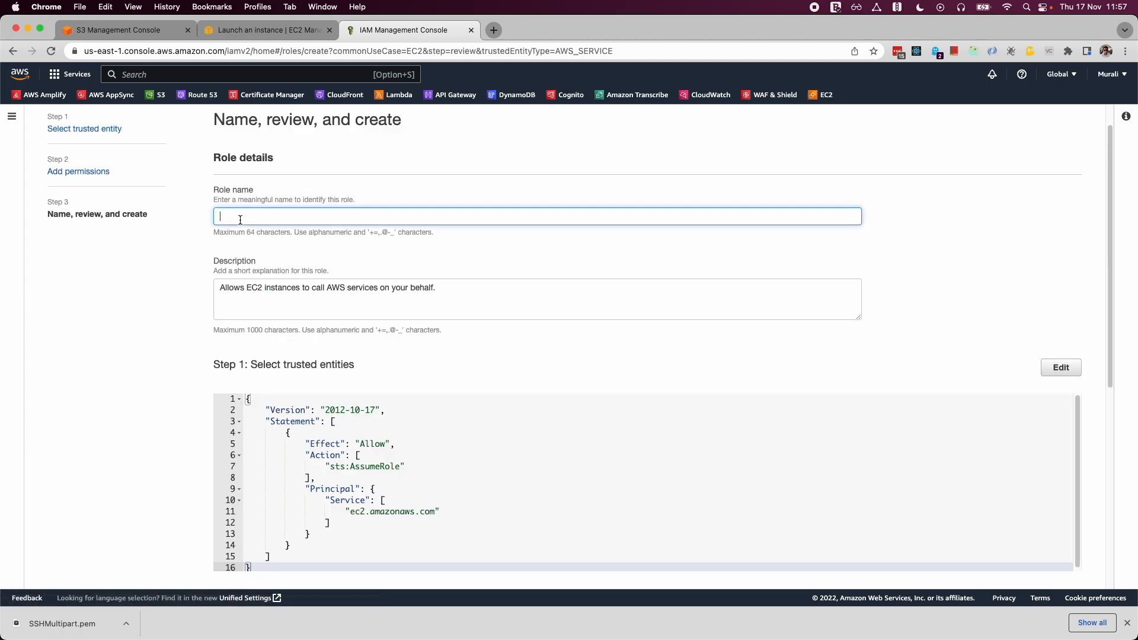
type("MultipartS3Key")
key("BackSpace")
key("BackSpace")
key("BackSpace")
type("Role")
scroll(221, 508, "down", 6)
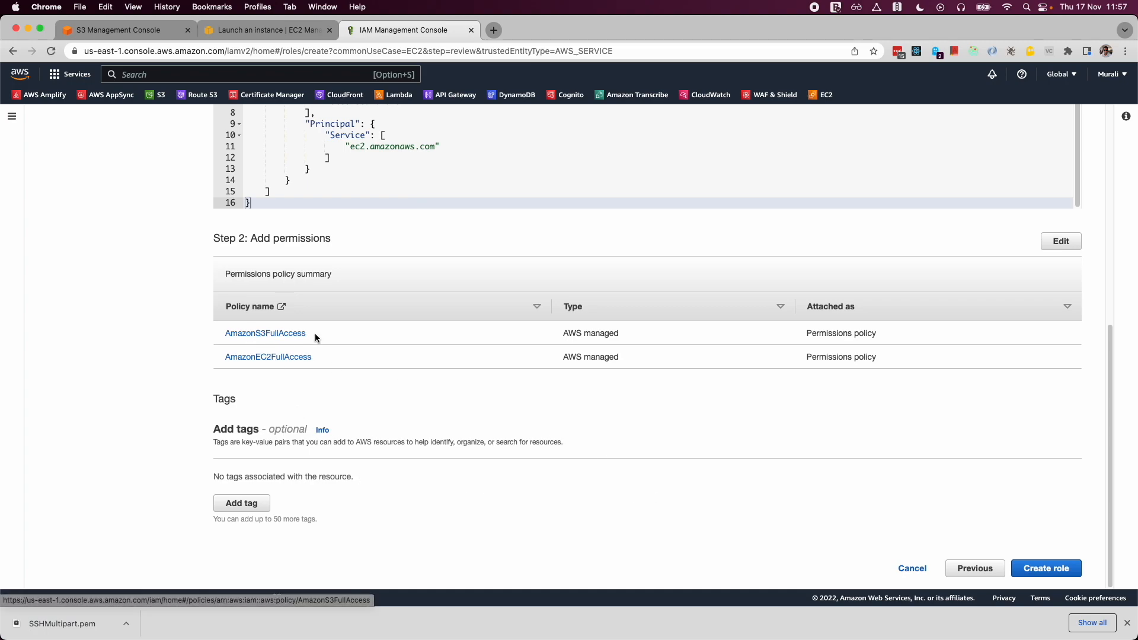
left_click(1023, 569)
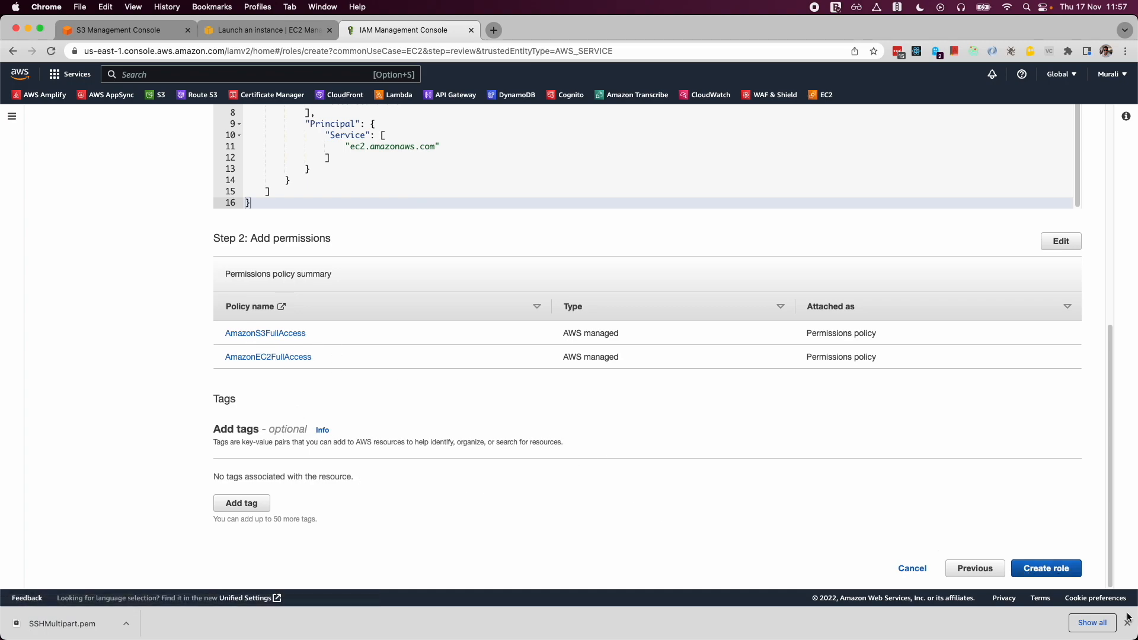
- Dismiss the download bar and the role notice, and return to the EC2 instance launch page
left_click(1127, 622)
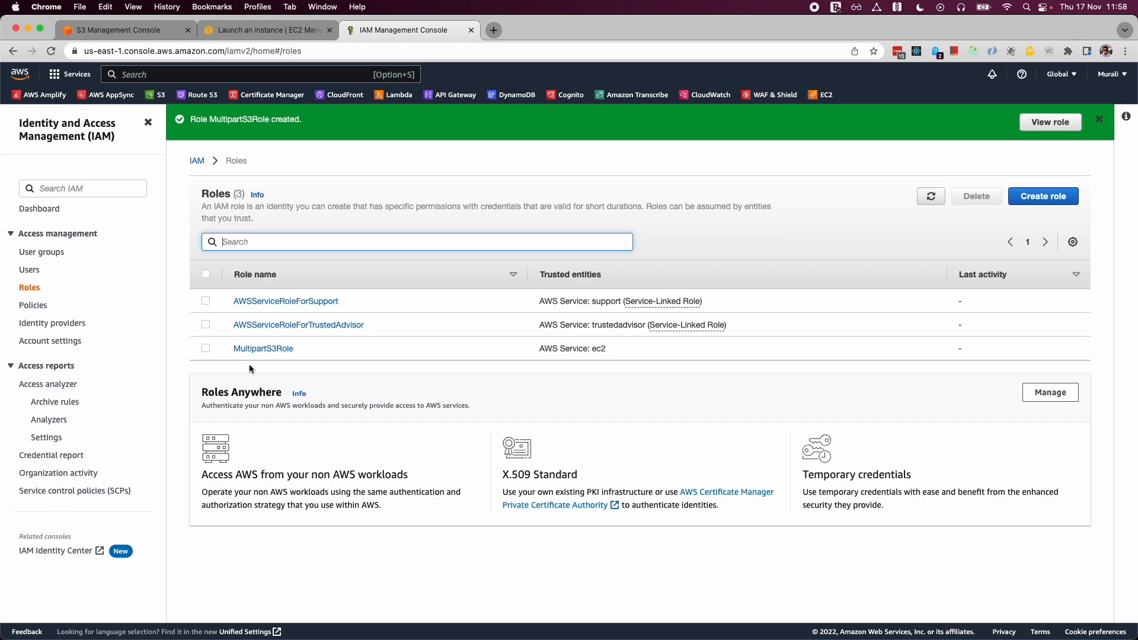
left_click(1100, 121)
left_click(253, 28)
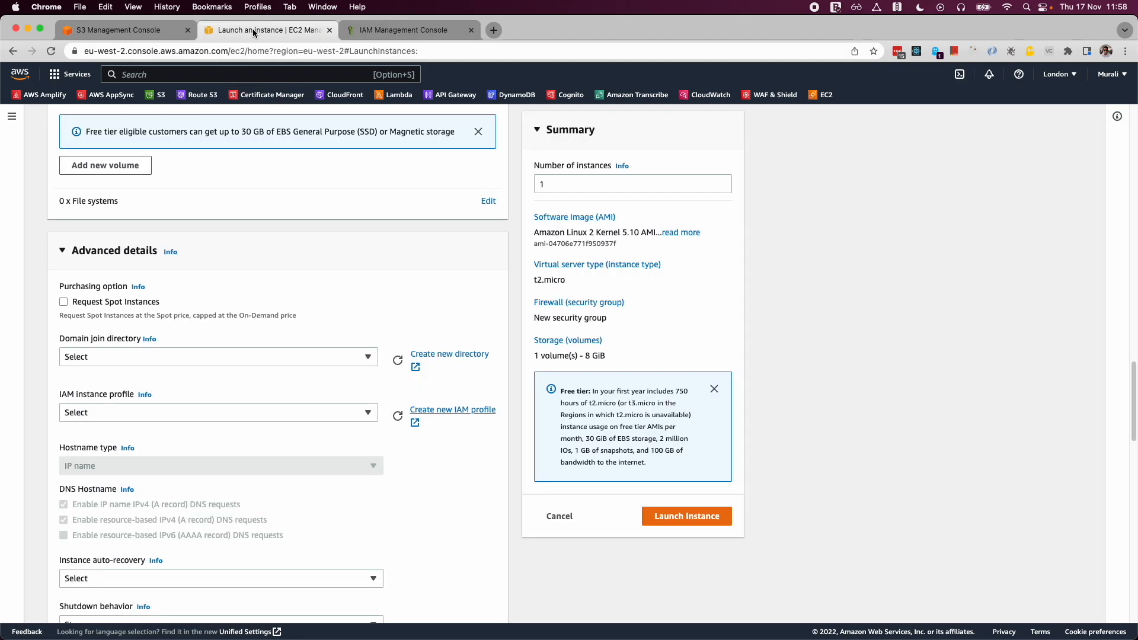
- Assign MultipartS3Role as the instance's IAM instance profile in the advanced details
left_click(366, 416)
left_click(464, 492)
left_click(76, 415)
- Enter the user data script: #!/bin/bash, a blank line, sudo su, yum update -y, mkdir /home/ec2-user/multipart/, aws s3 cp s3:///video.mp4 /home/ec2-user/multipart/
scroll(404, 531, "down", 20)
left_click(215, 432)
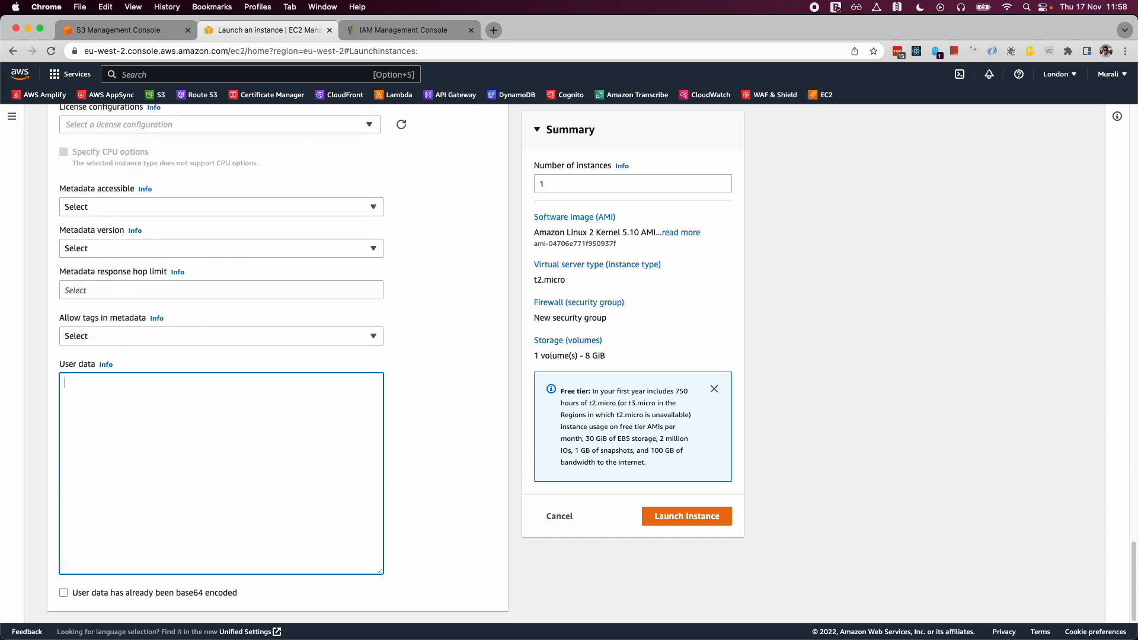
key("super+Tab")
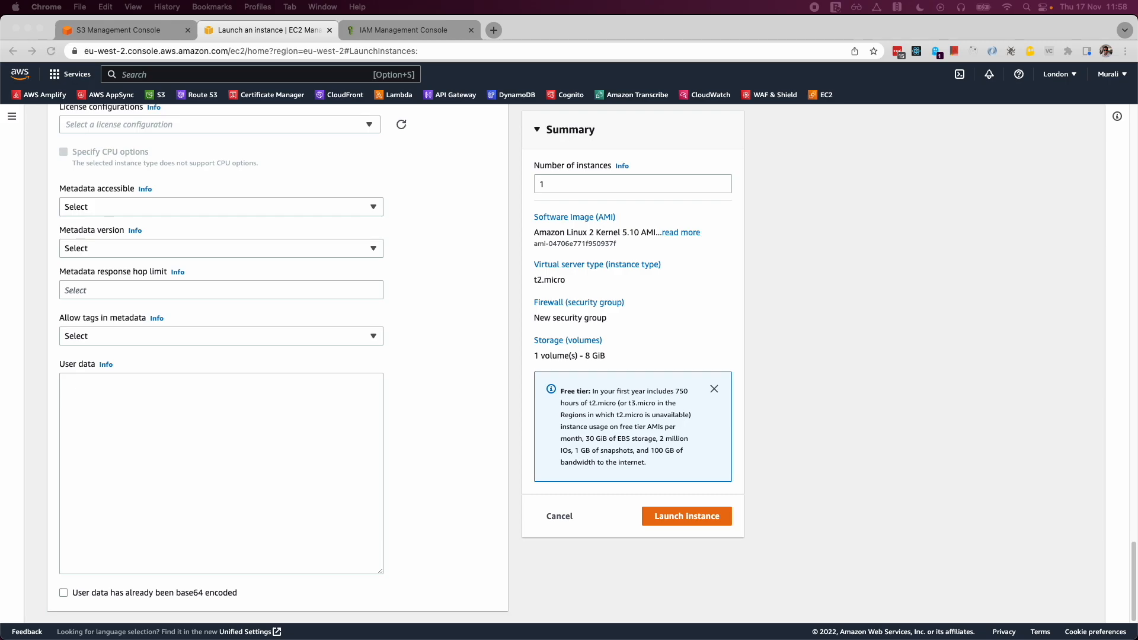
left_click(115, 437)
type("#!/bin/bash sudo su yum update -y mkdir /home/ec2-user/multipart/ aws s3 cp s3:///video.mp4 /home/ec2-user/multipart/")
left_click(132, 391)
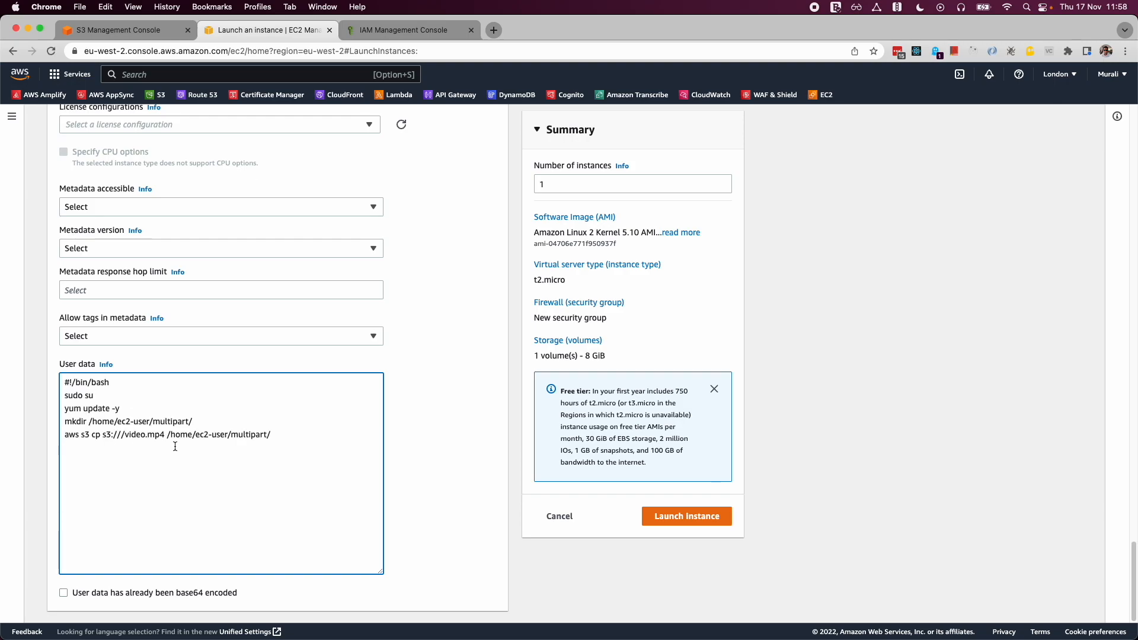
key("Return")
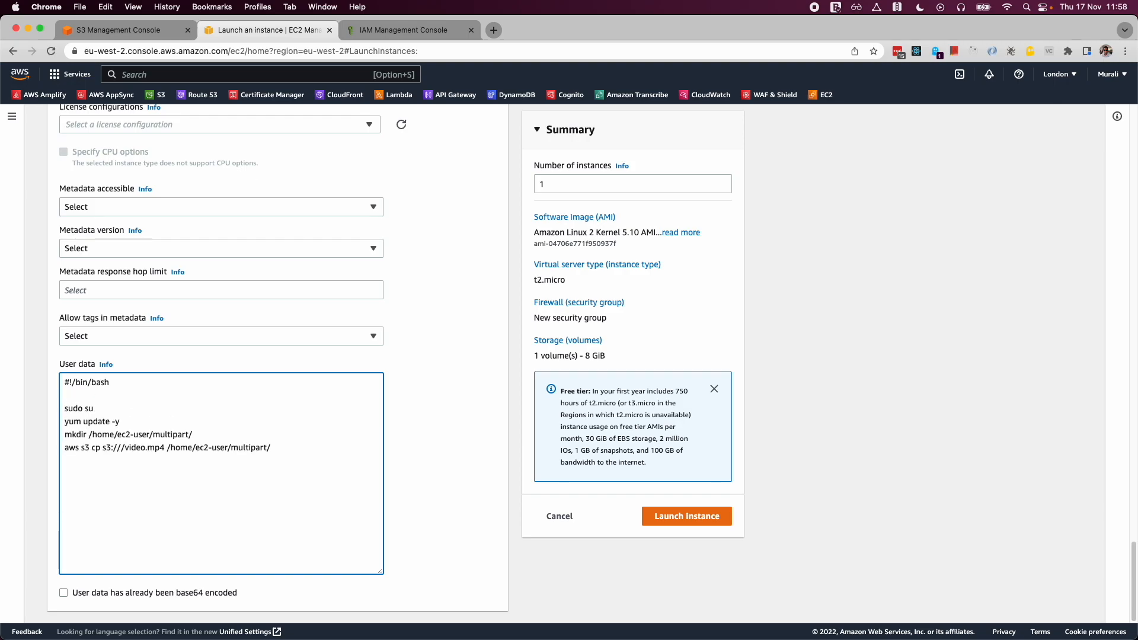
key("Up")
left_click(113, 459)
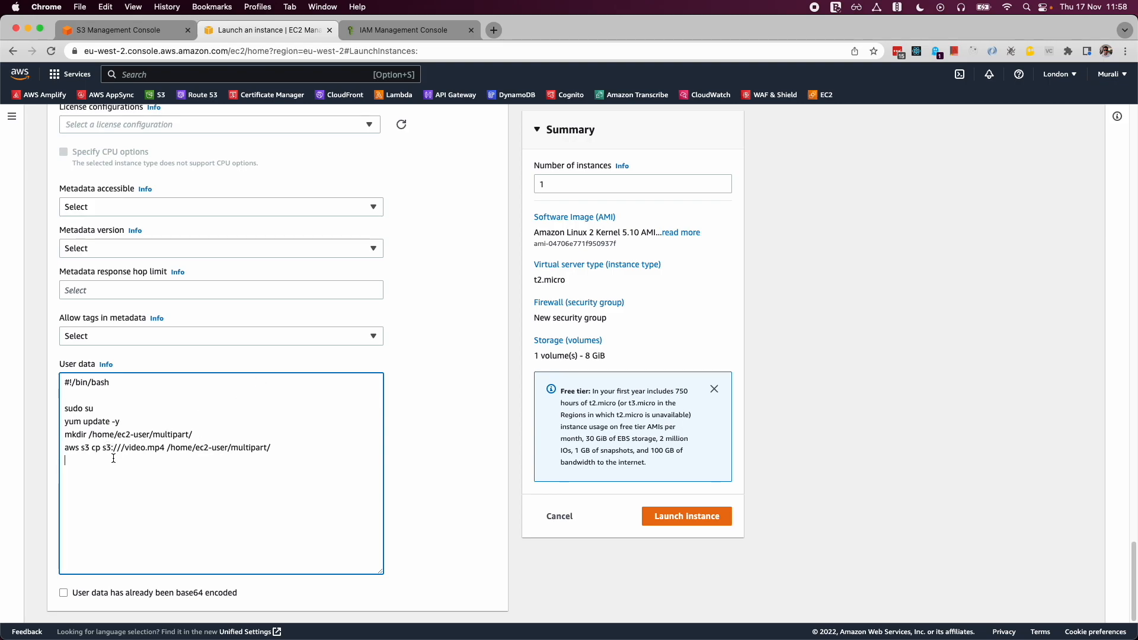
- Open my-aws-multipartbucket in S3 and copy the S3 URI of AWS_S3_STATIC_HOSTING_NEW.mp4
left_click(138, 28)
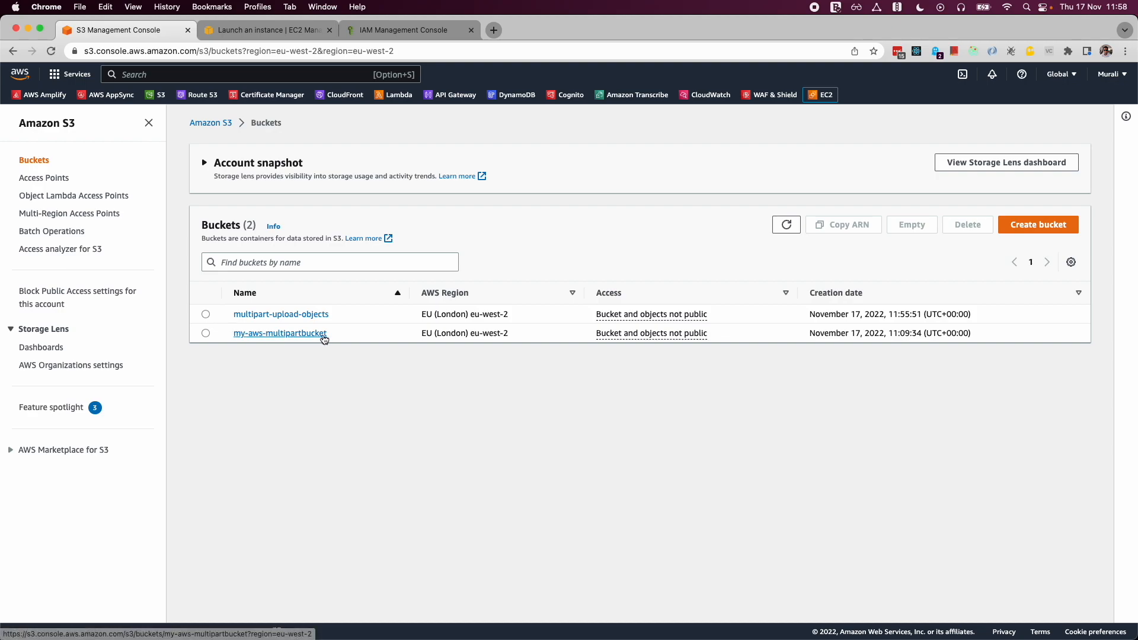
left_click_drag(327, 336, 233, 334)
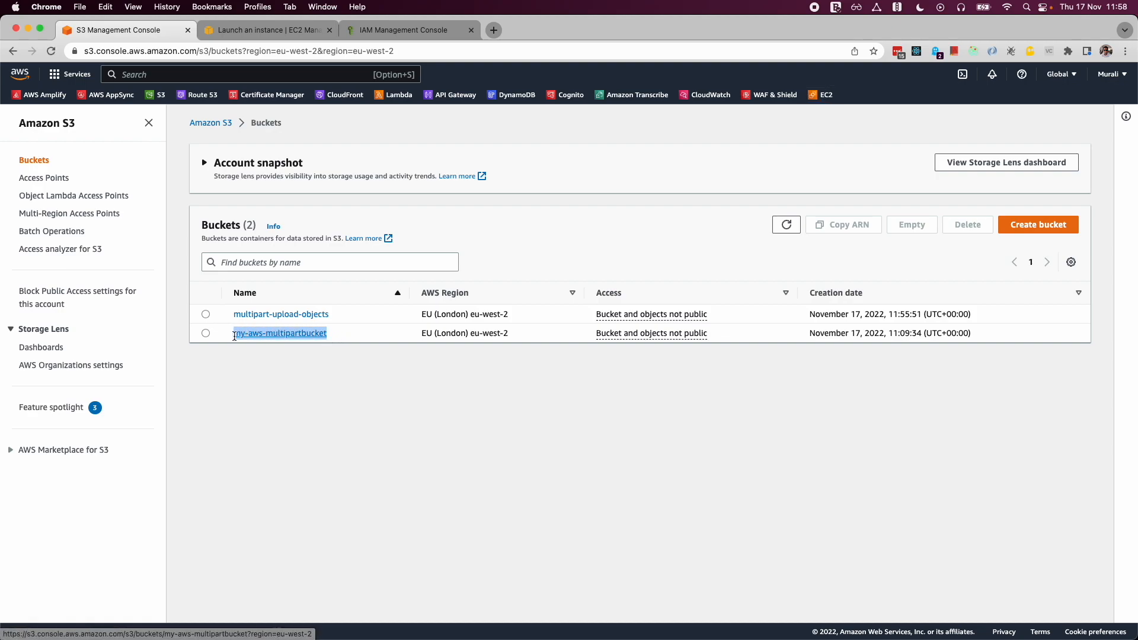
left_click(301, 336)
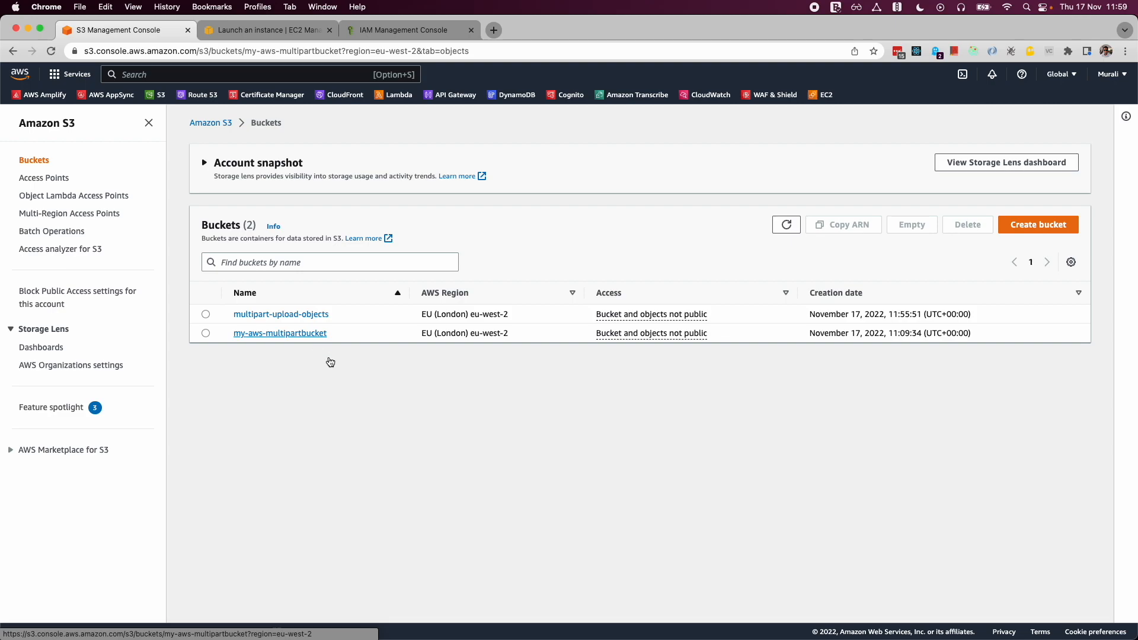
left_click(206, 365)
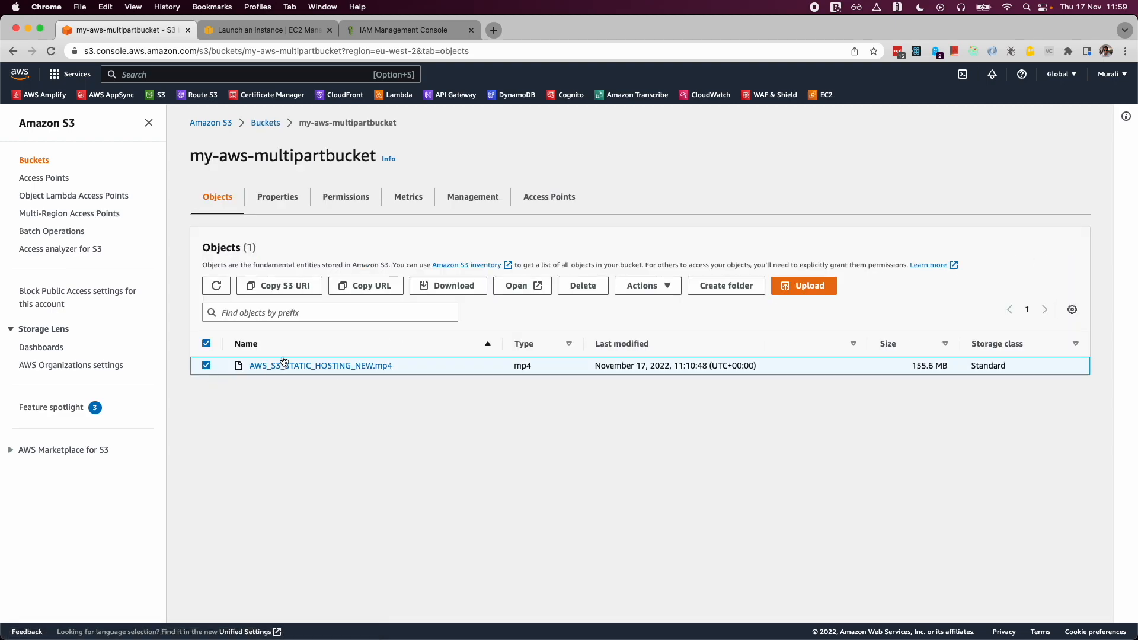
left_click(287, 286)
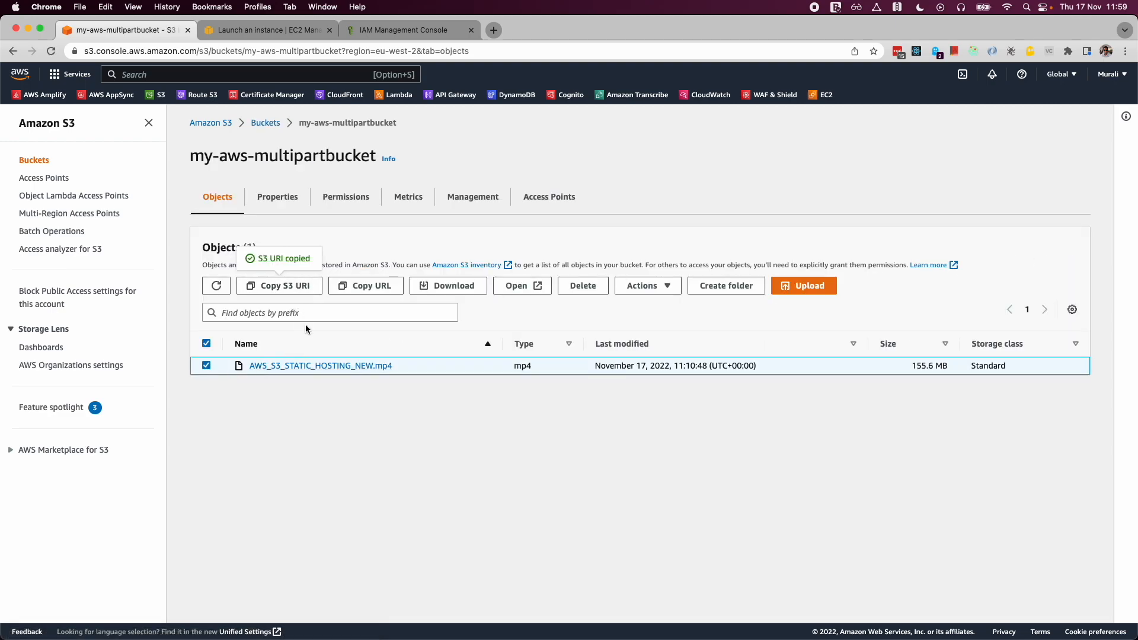
- Replace the placeholder source in the user data's aws s3 cp command with s3://my-aws-multipartbucket/AWS_S3_STATIC_HOSTING_NEW.mp4
left_click(270, 30)
left_click(121, 448)
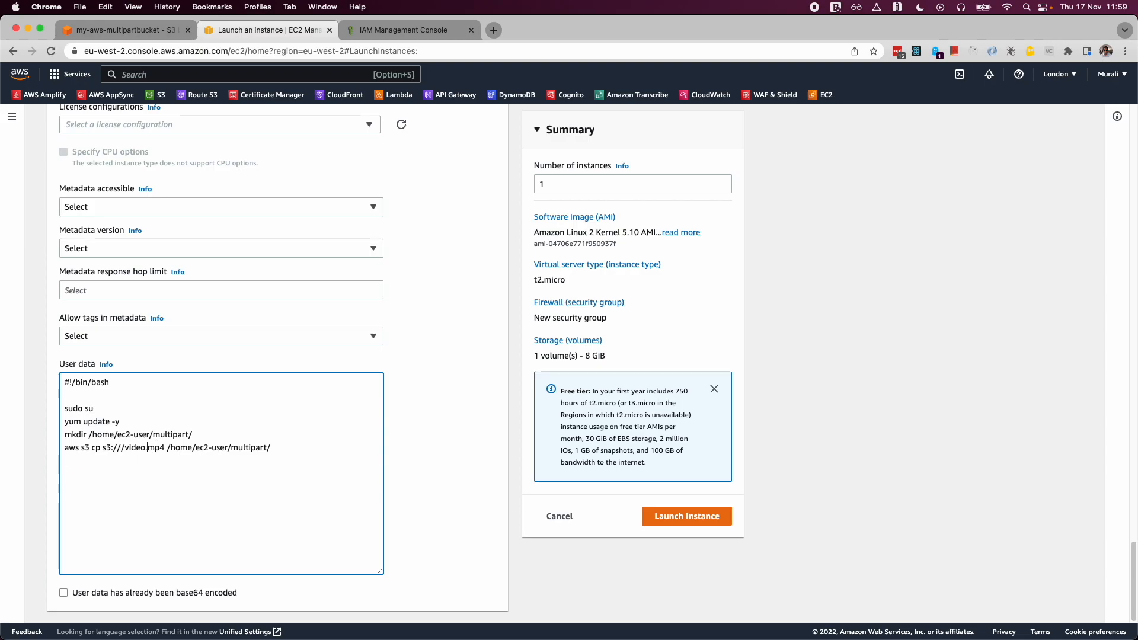
key("BackSpace")
key("BackSpace")
key("BackSpace")
key("BackSpace")
key("BackSpace")
key("BackSpace")
key("BackSpace")
key("BackSpace")
key("BackSpace")
key("BackSpace")
key("BackSpace")
key("BackSpace")
key("BackSpace")
type("://")
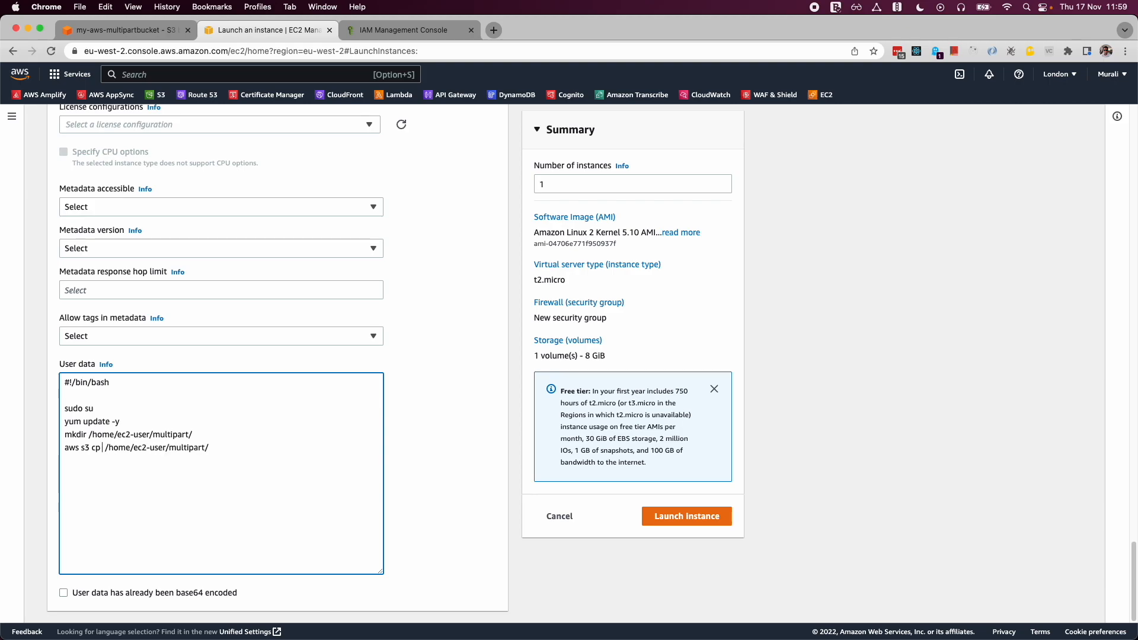
key("super+v")
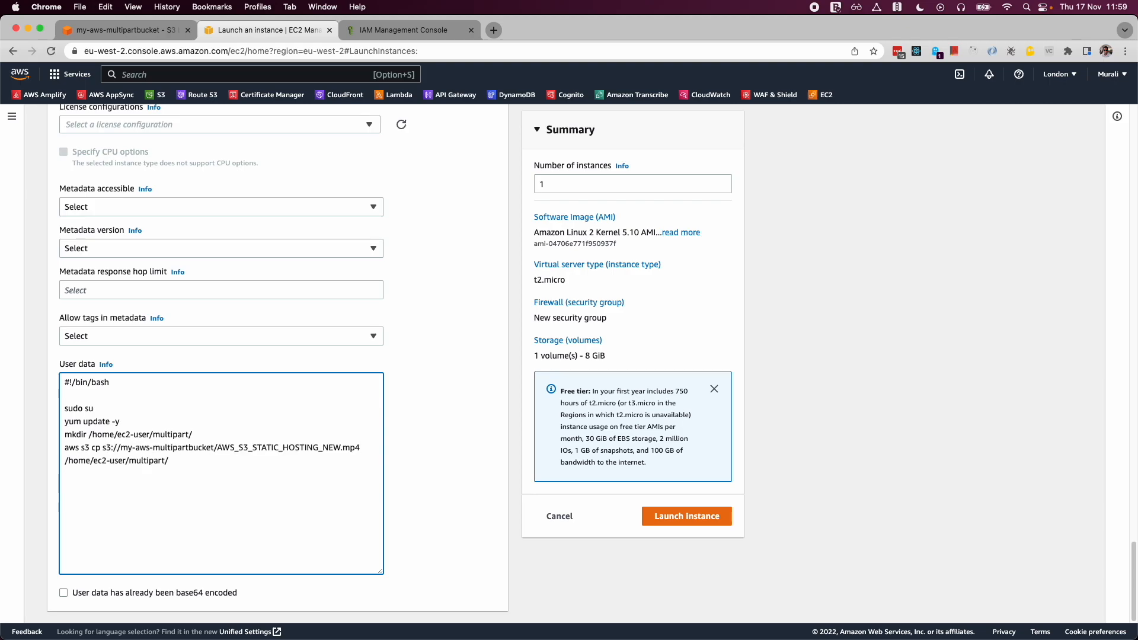
key("Right")
key("Right")
- Launch the instance with the finished user data script and open the list of all instances
double_click(148, 462)
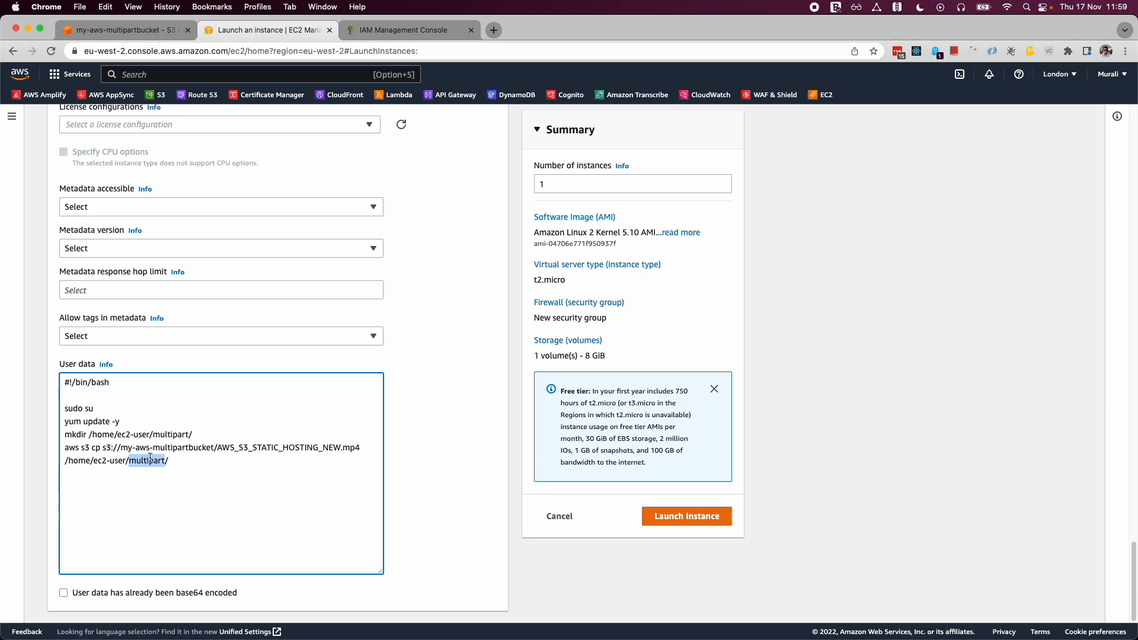
double_click(77, 435)
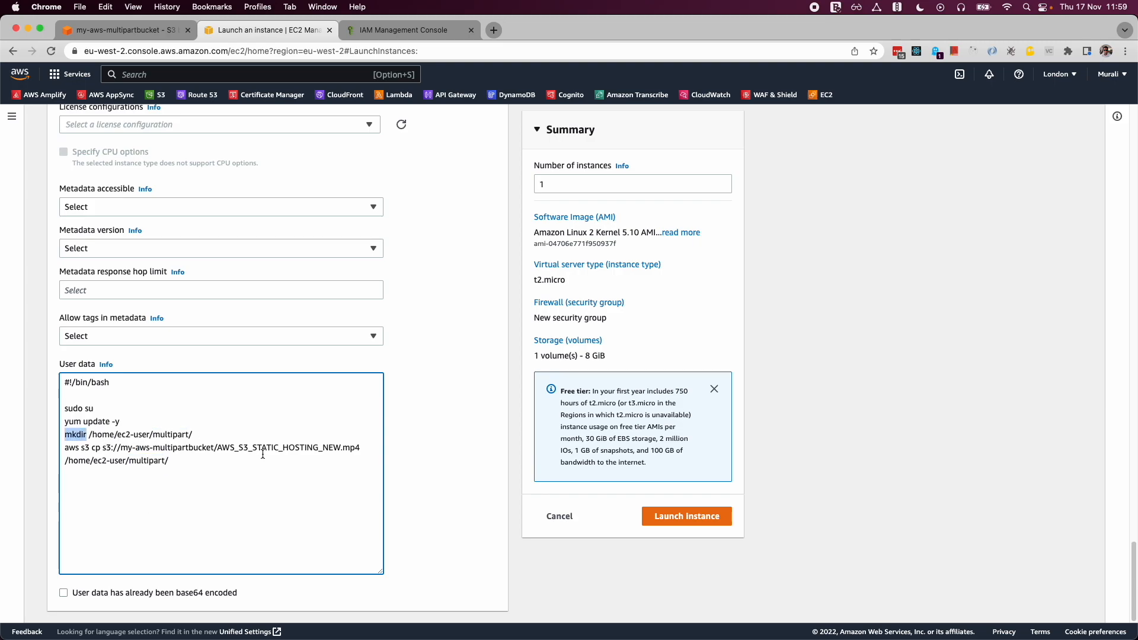
left_click(657, 525)
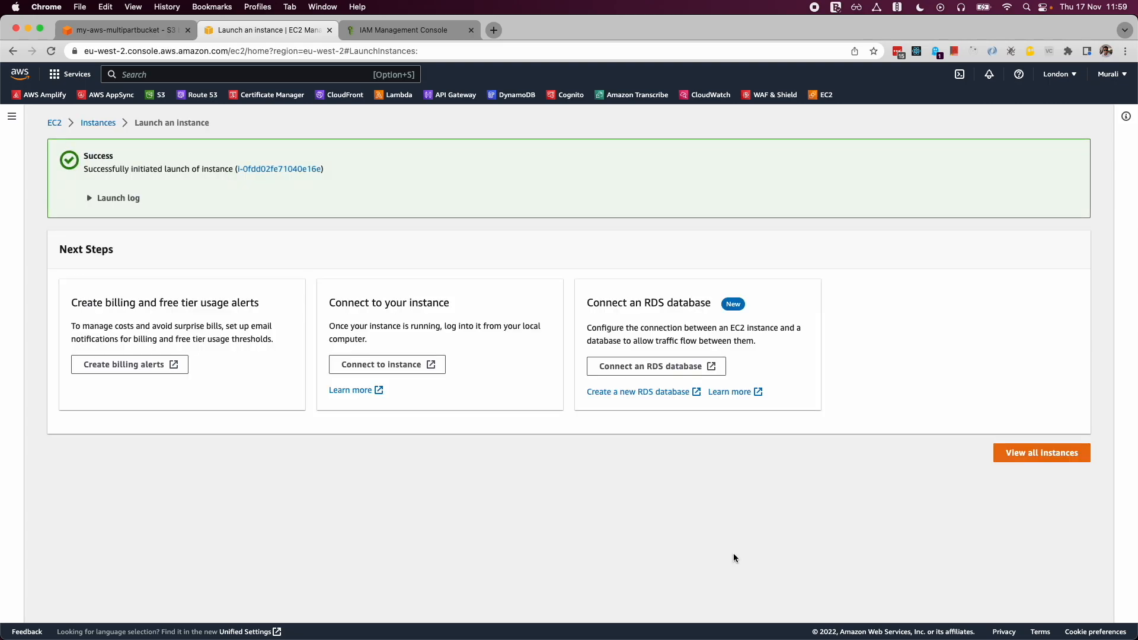
left_click(1041, 452)
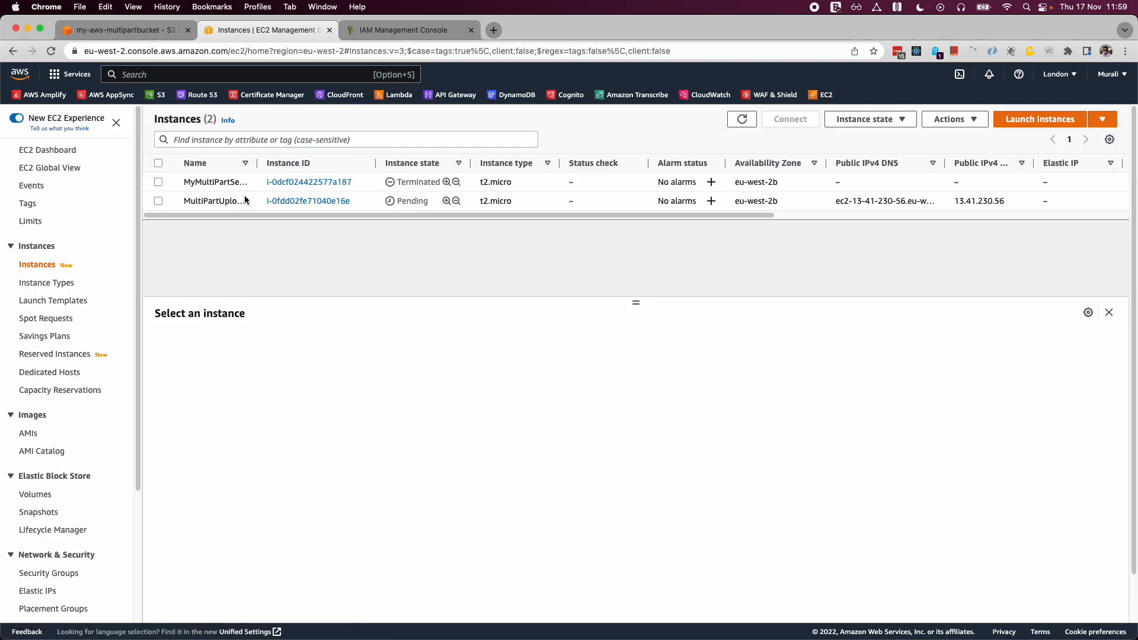
- Select the MultiPartUploader instance, open its SSH client connection details and copy the example ssh command
left_click(175, 201)
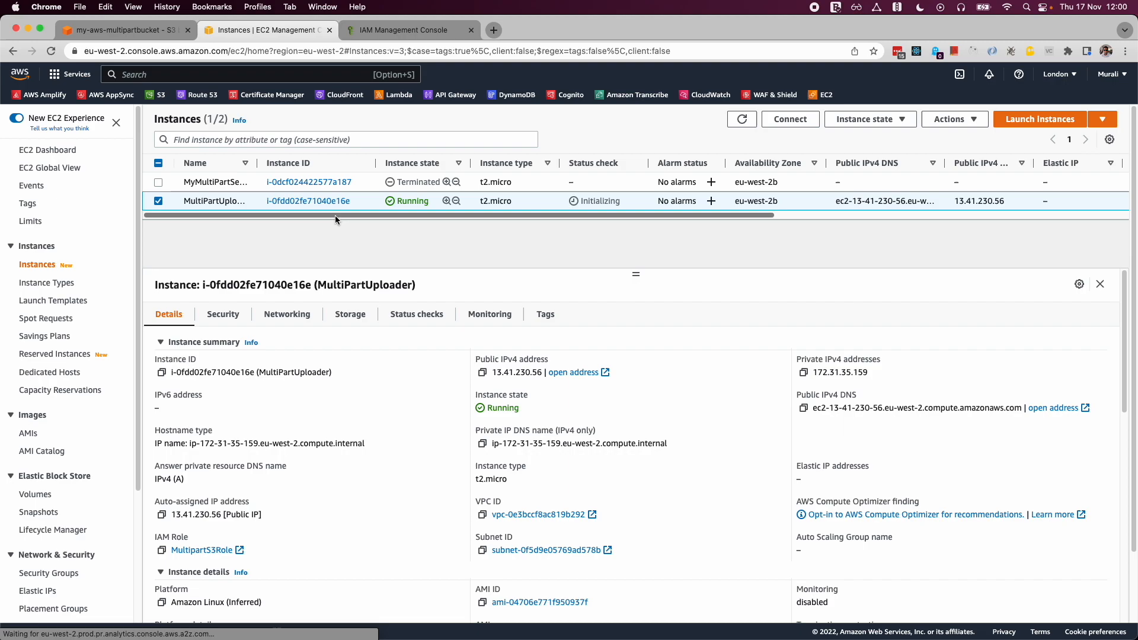
left_click(790, 119)
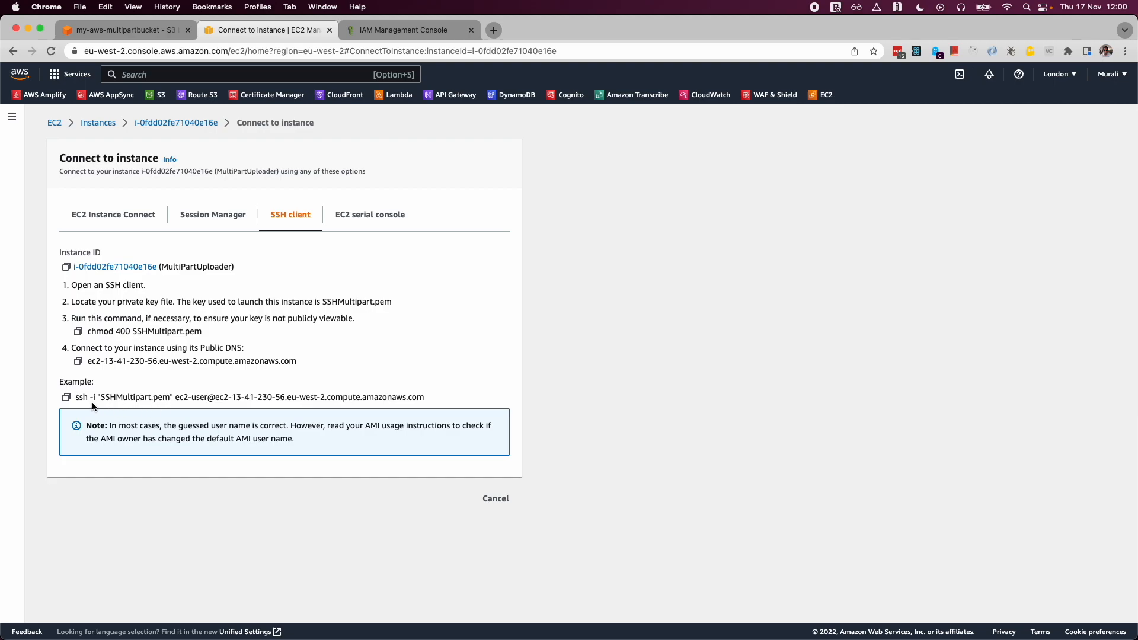
left_click(67, 397)
left_click(67, 398)
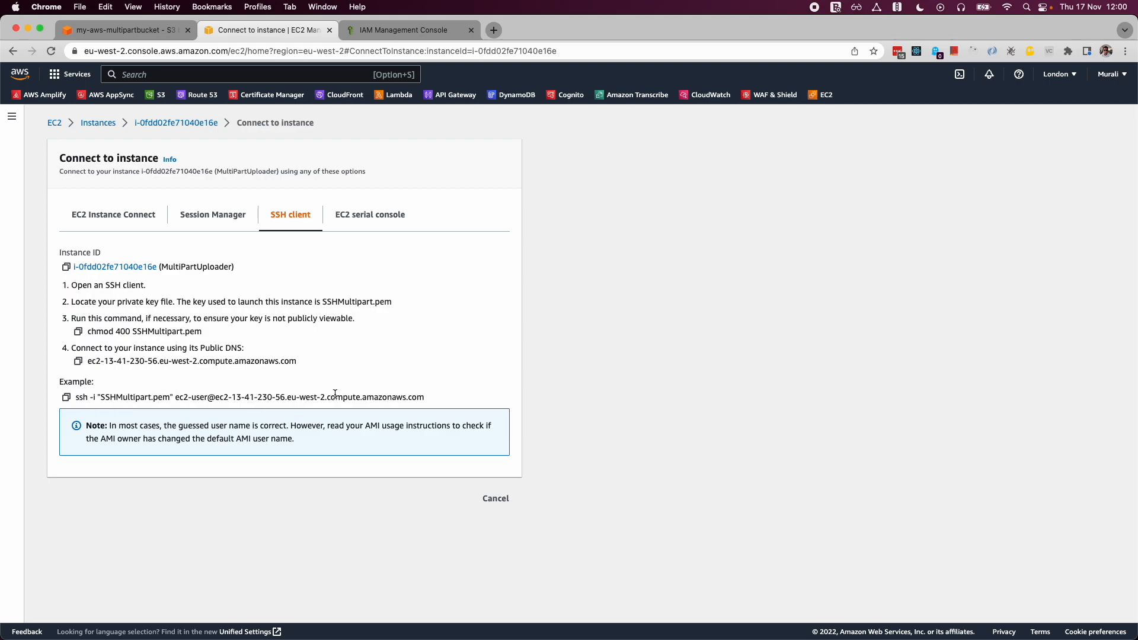